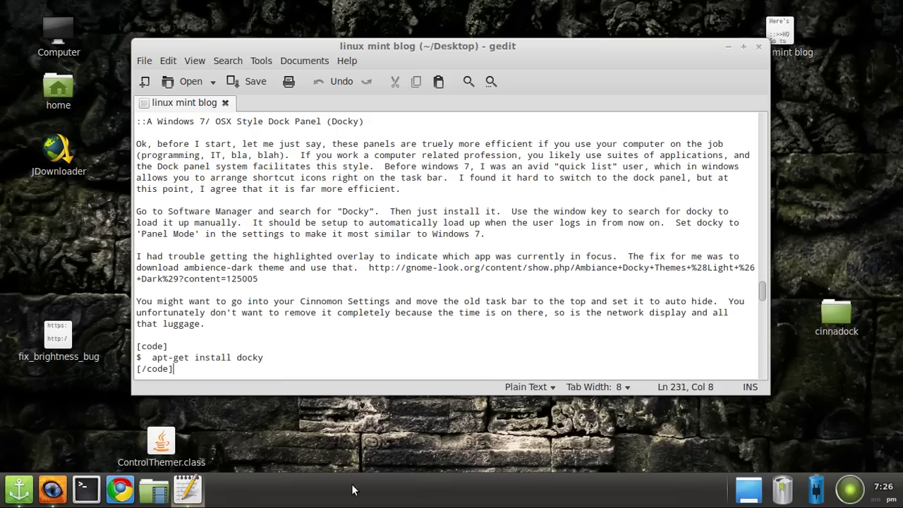
# Step: Switch between the text editor and Firefox through the dock, finishing on the Linux Mint forum topic in Firefox
pyautogui.click(61, 491)
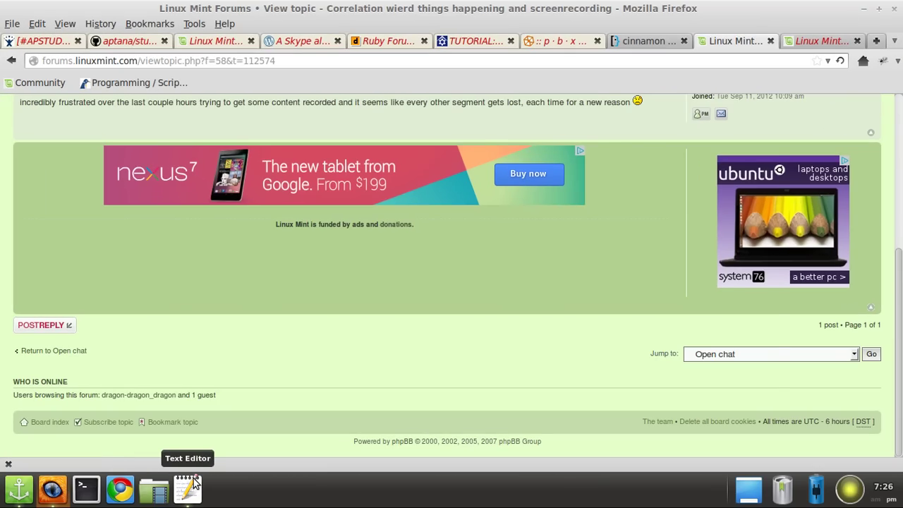
pyautogui.click(194, 484)
pyautogui.click(197, 486)
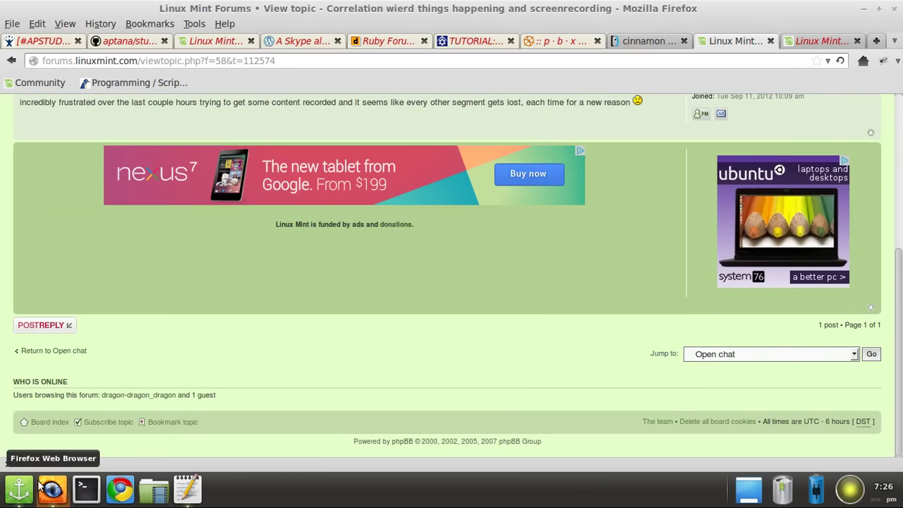
pyautogui.click(51, 489)
pyautogui.click(53, 489)
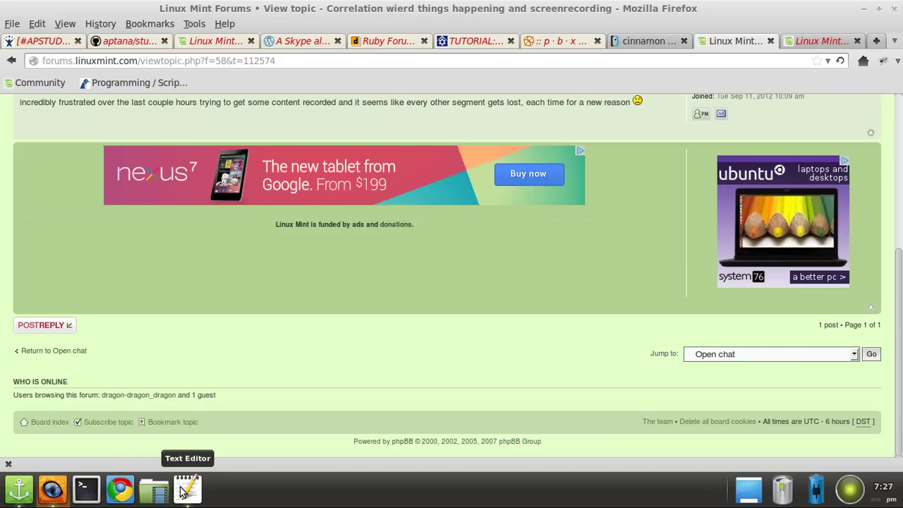
# Step: Cancel the update manager's password prompt and return to the forum topic
pyautogui.moveTo(182, 506)
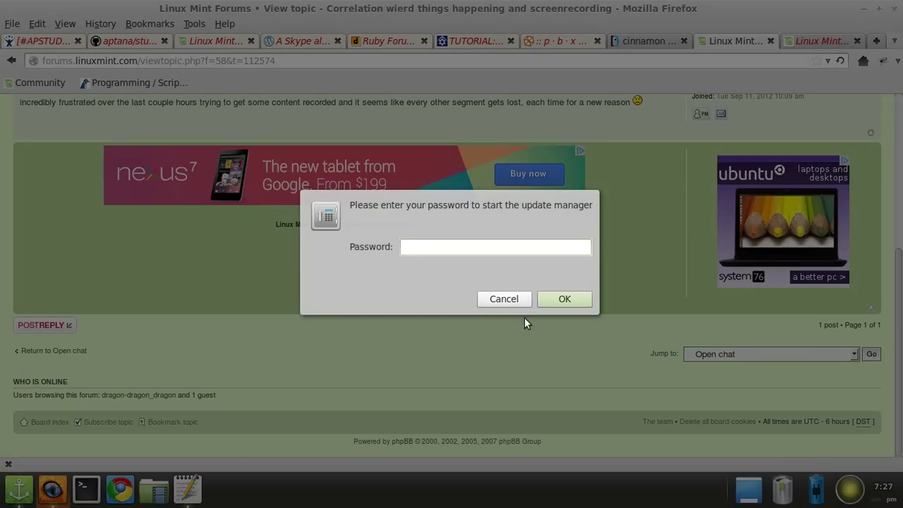
pyautogui.click(519, 305)
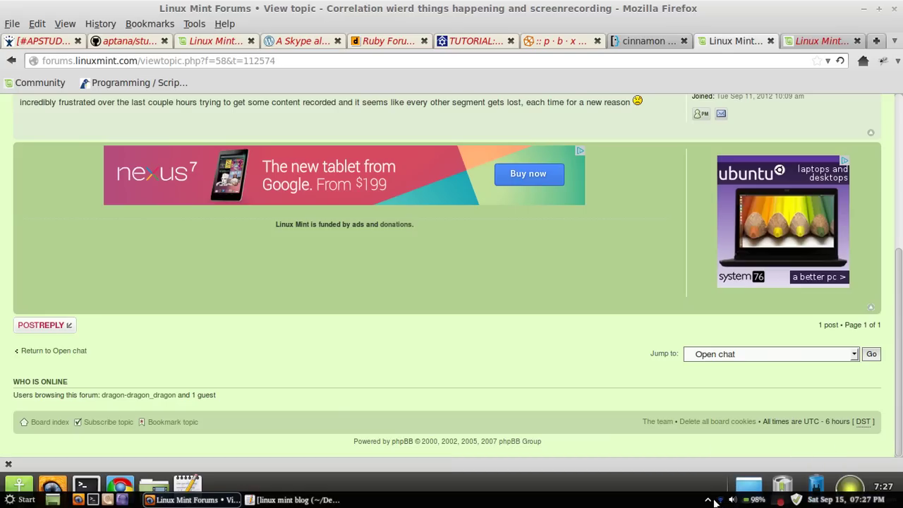
pyautogui.rightClick(710, 502)
pyautogui.click(693, 502)
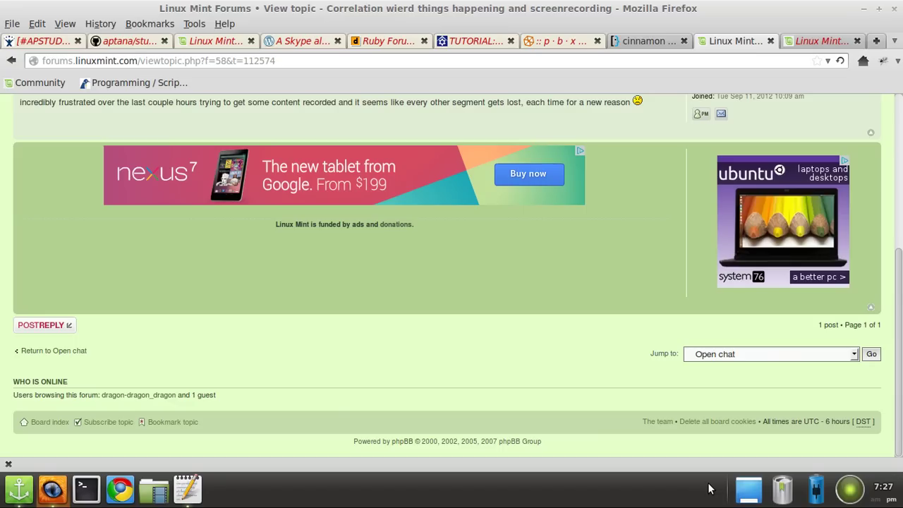
# Step: Examine the auto-hidden Cinnamon panel beneath the dock, its application menu and the open-window overview
pyautogui.moveTo(331, 505)
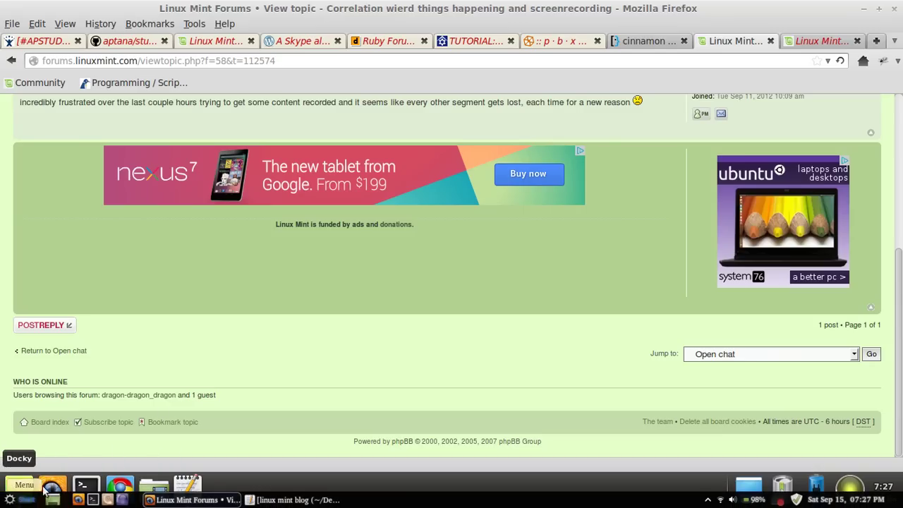
pyautogui.hotkey('ctrl', 'alt', 'Down')
pyautogui.click(47, 381)
pyautogui.moveTo(24, 502)
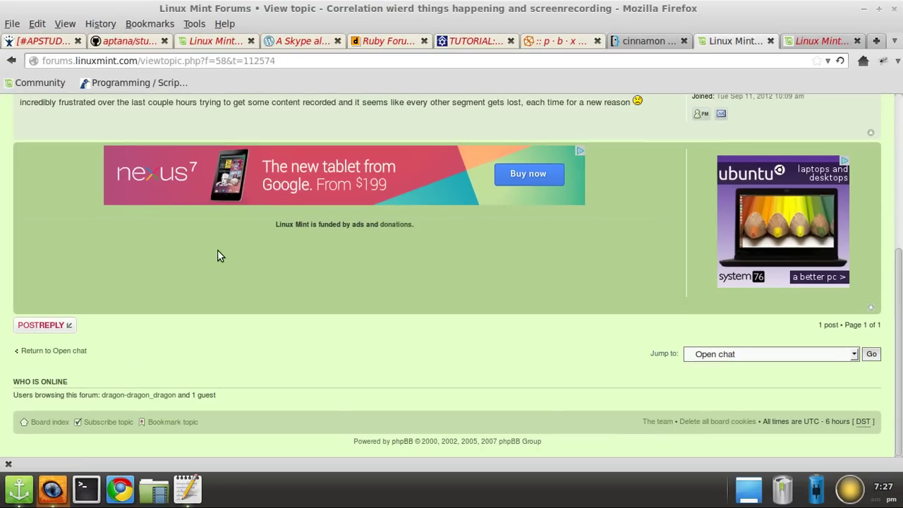
pyautogui.press('super')
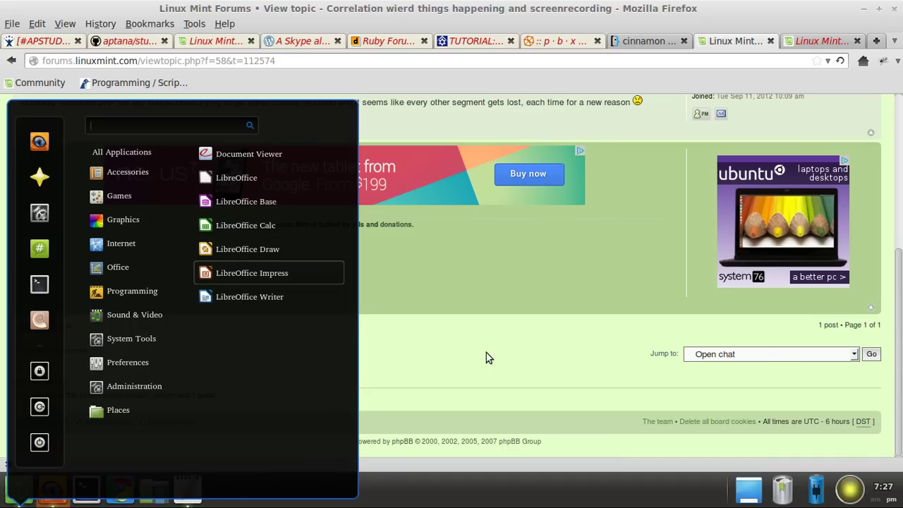
pyautogui.click(453, 352)
pyautogui.moveTo(83, 497)
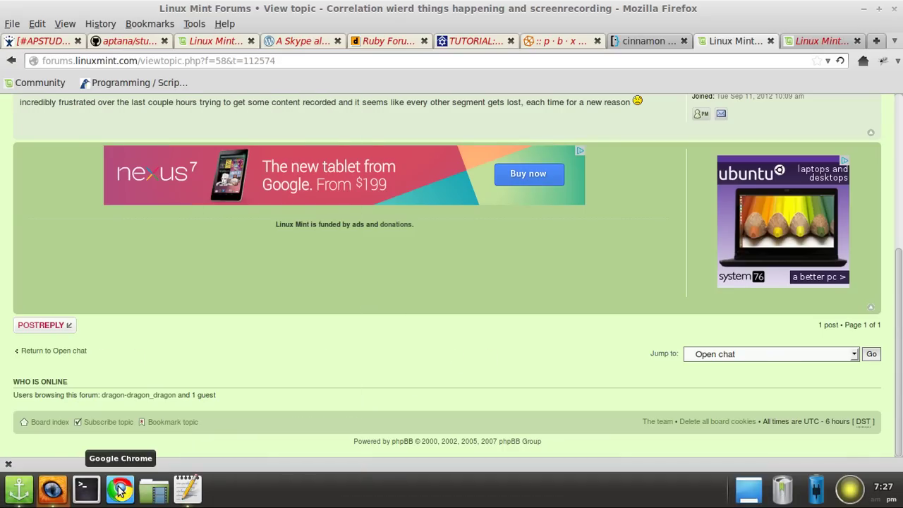
pyautogui.rightClick(281, 489)
pyautogui.click(293, 489)
pyautogui.rightClick(272, 489)
pyautogui.click(300, 480)
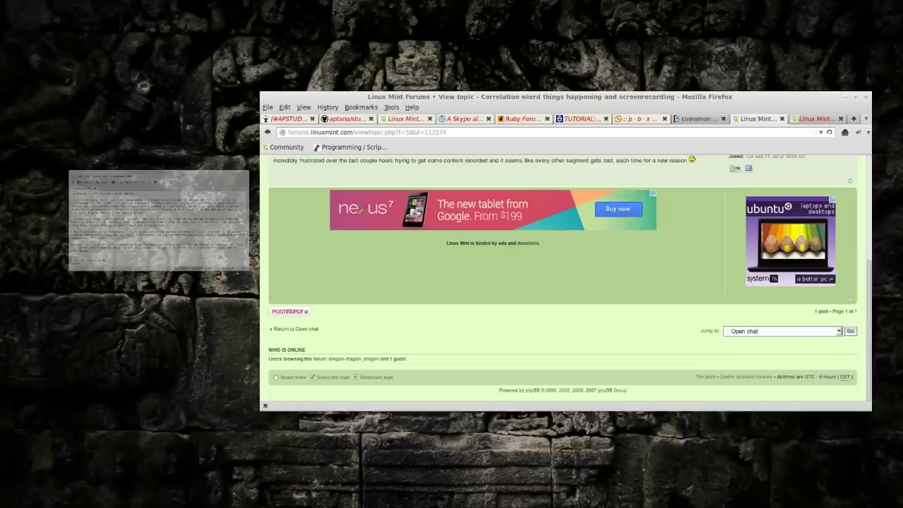
# Step: Find Software Manager by searching the installed applications for "software ma" and launch it
pyautogui.press('super')
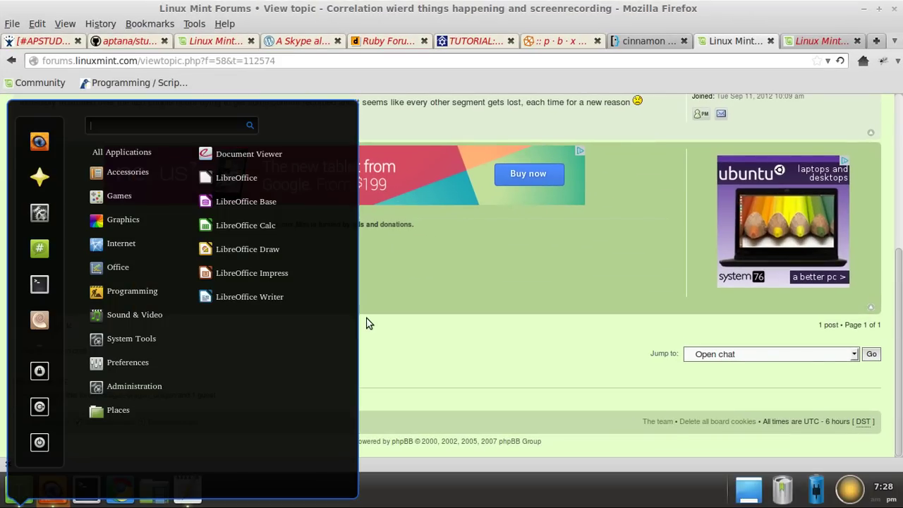
pyautogui.write('software')
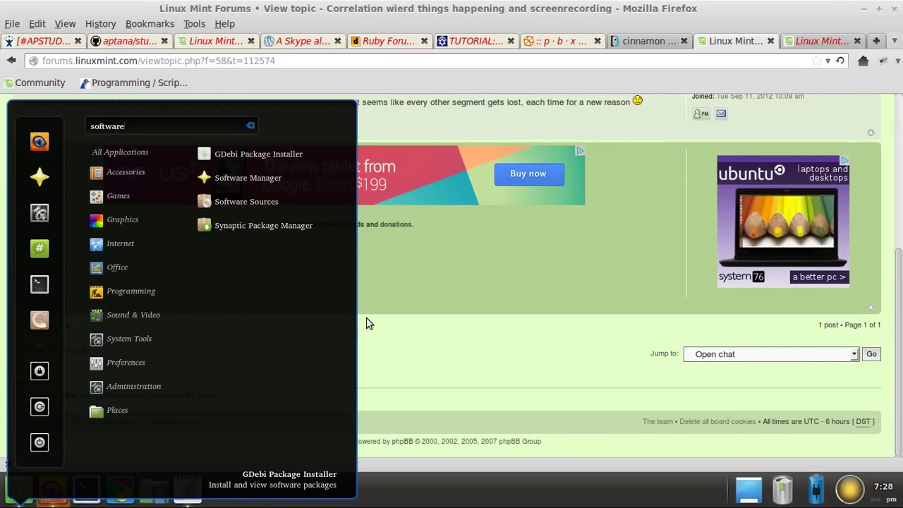
pyautogui.write(' ma')
pyautogui.press('Return')
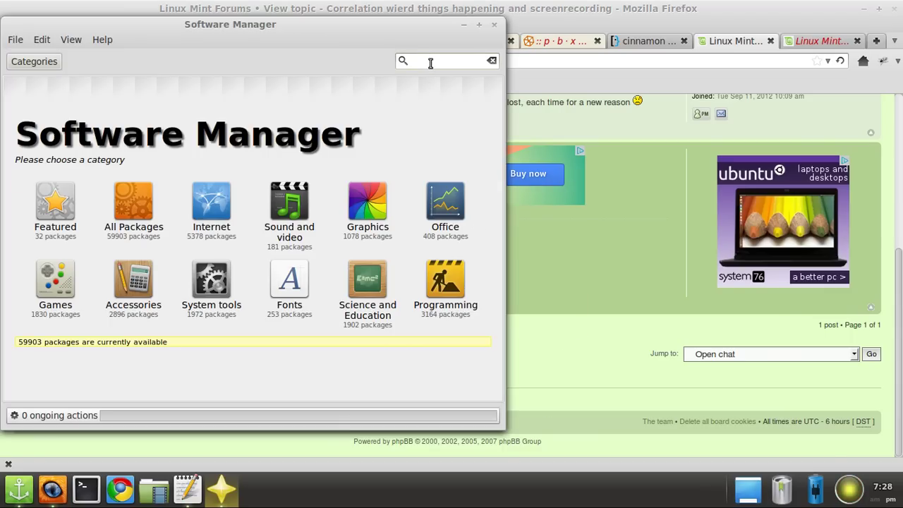
# Step: Search the software catalogue for "docky" and open the docky package page
pyautogui.write('docky')
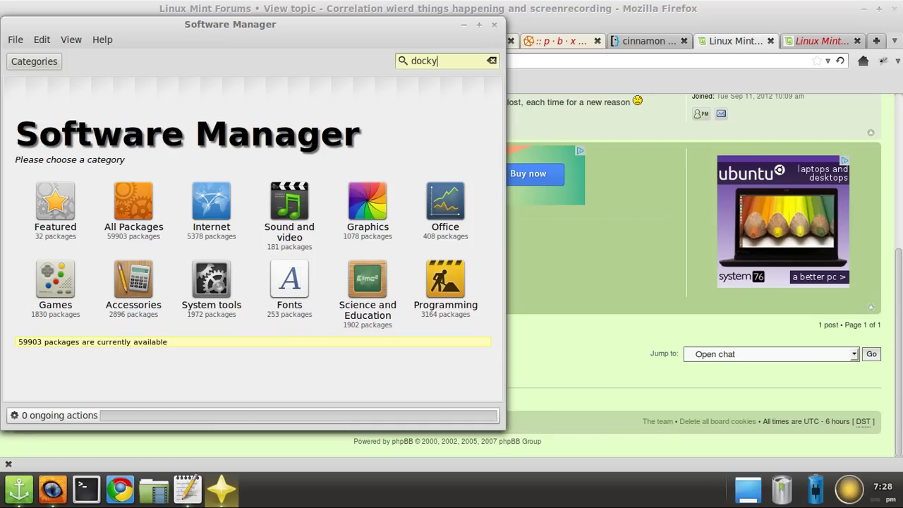
pyautogui.press('Return')
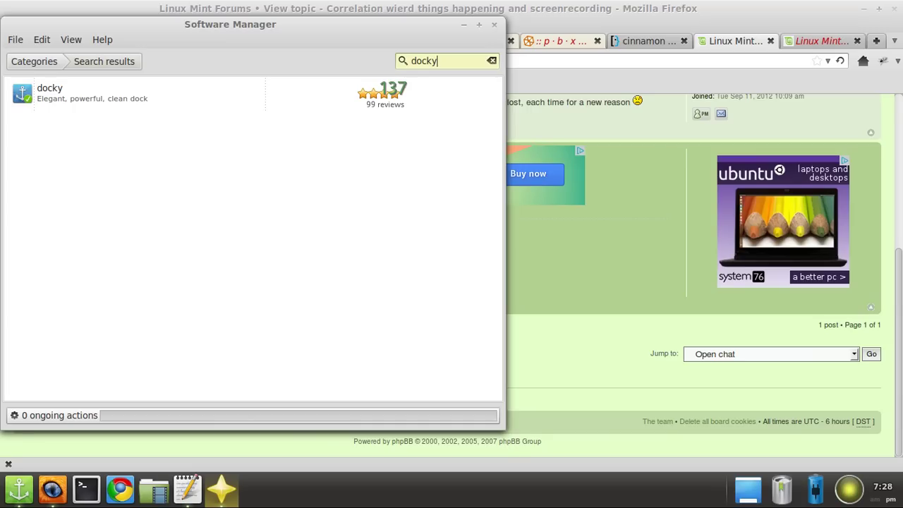
pyautogui.click(104, 103)
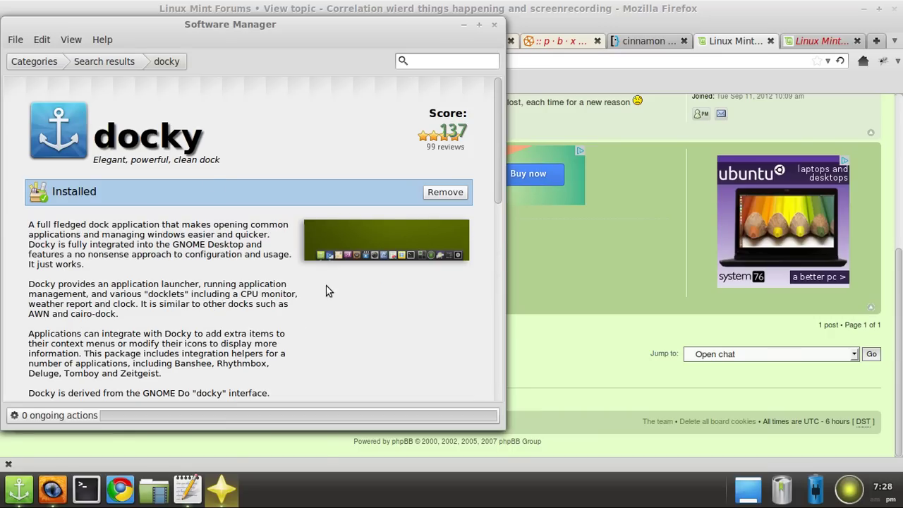
# Step: Review the docky package's description, details and user reviews, and close Software Manager
pyautogui.scroll(-5, 201, 275)
pyautogui.scroll(-5, 218, 307)
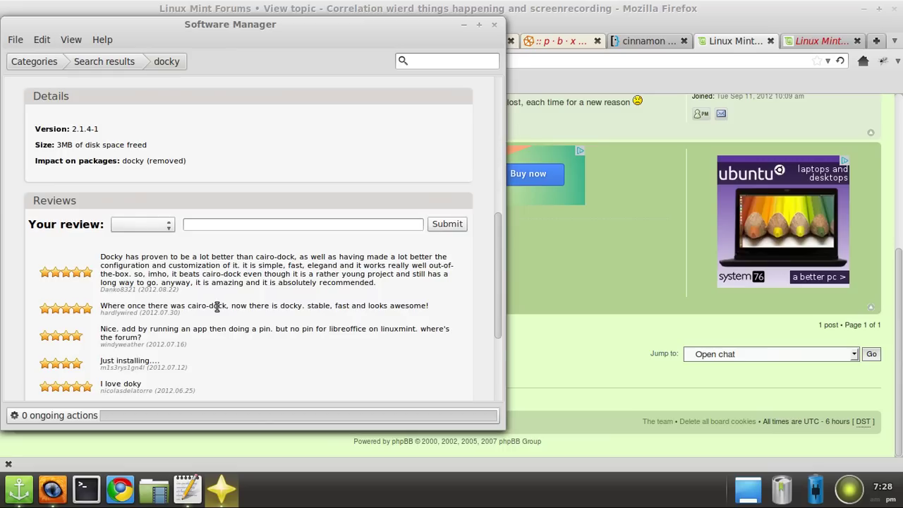
pyautogui.scroll(-1, 218, 307)
pyautogui.scroll(-6, 153, 257)
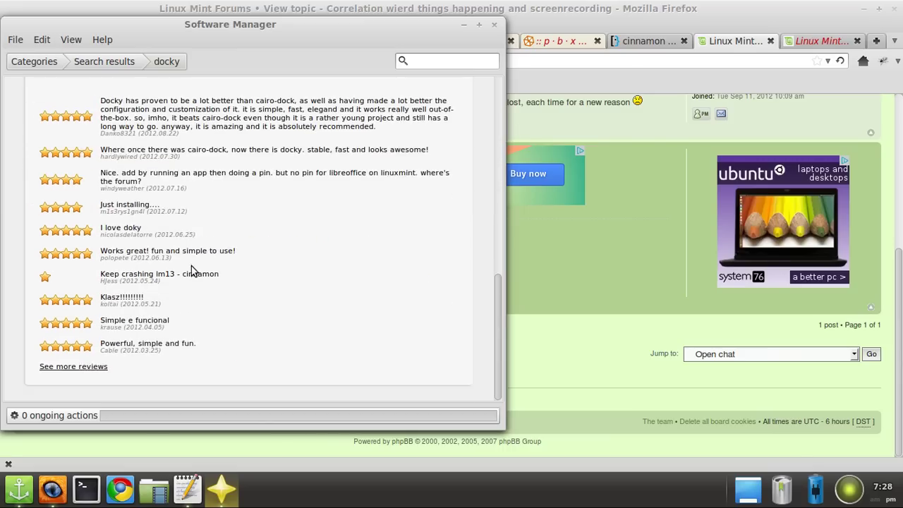
pyautogui.scroll(15, 205, 270)
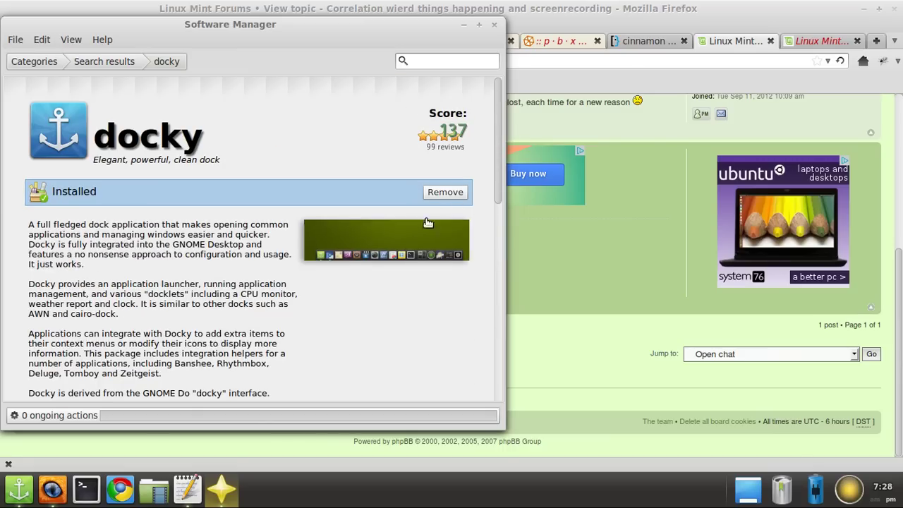
pyautogui.scroll(-5, 165, 294)
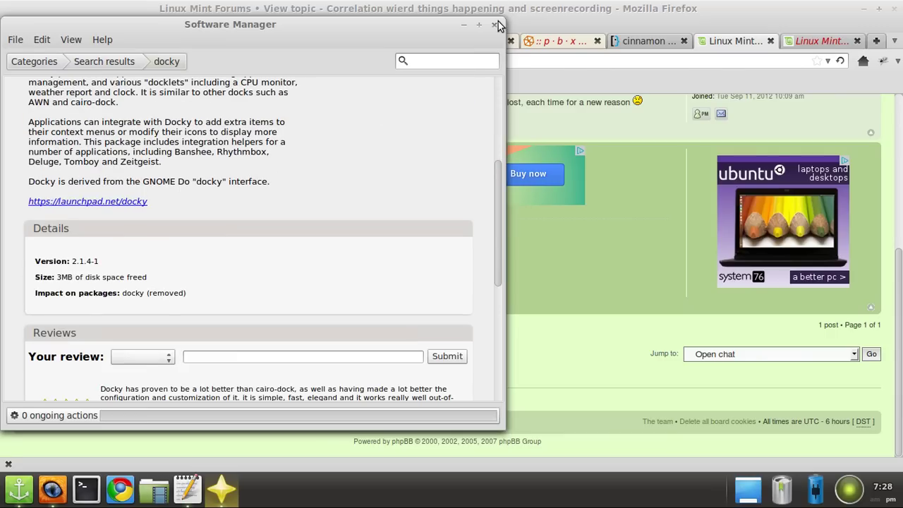
pyautogui.click(494, 25)
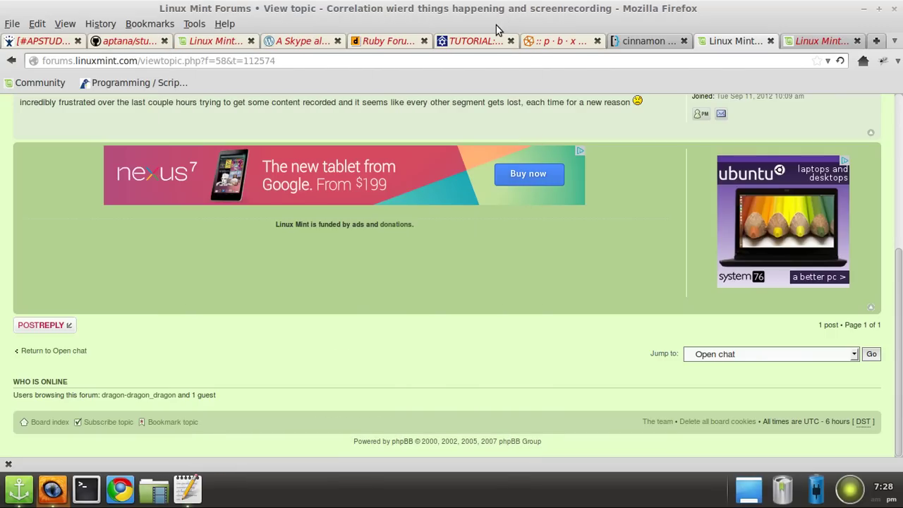
# Step: Launch Docky by searching the installed applications for it, and open the Docky settings
pyautogui.press('super')
pyautogui.write('docky')
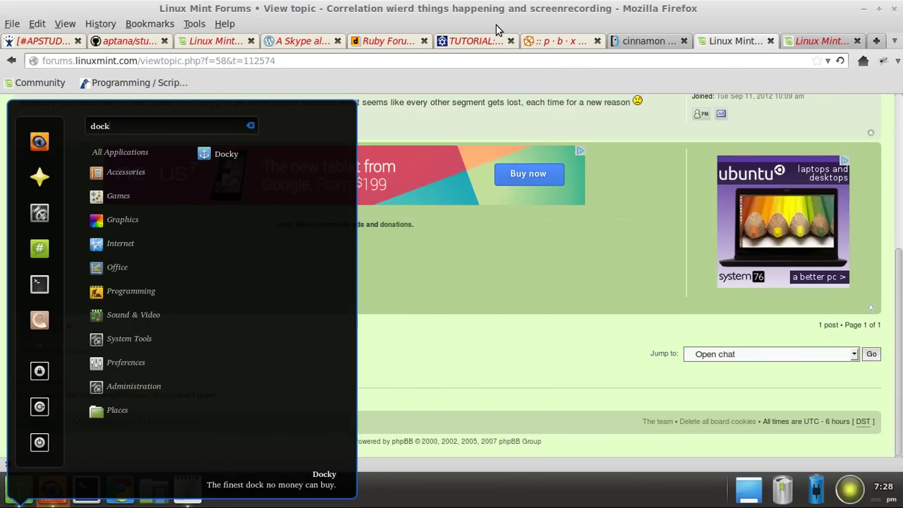
pyautogui.click(240, 152)
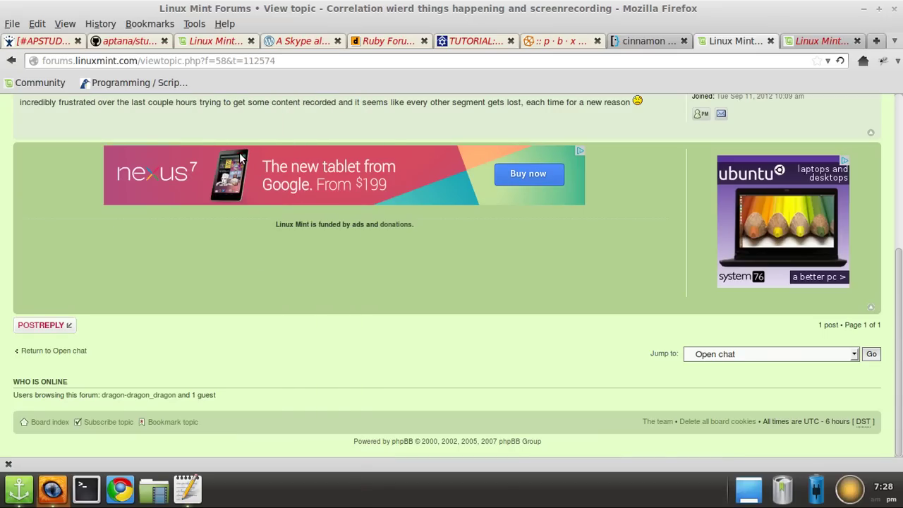
pyautogui.moveTo(298, 498)
pyautogui.moveTo(850, 488)
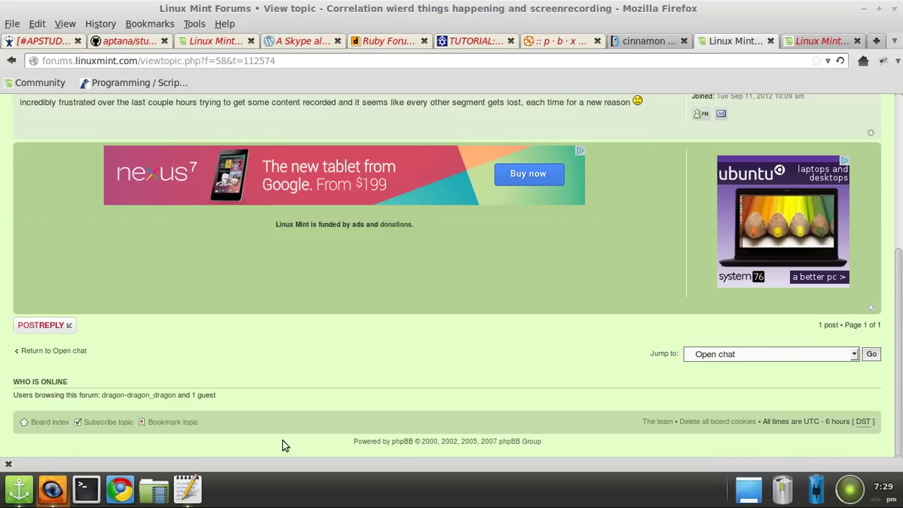
pyautogui.click(26, 492)
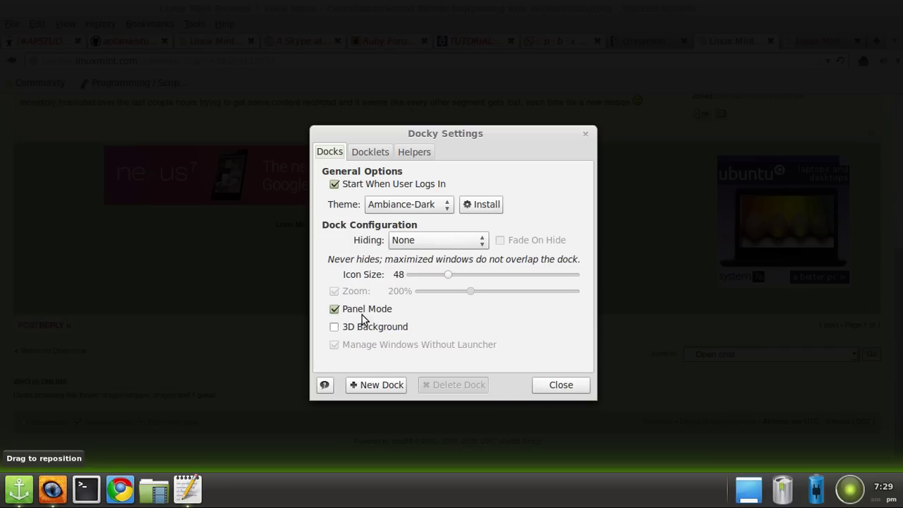
# Step: Preview the dock with Panel Mode switched off and with 3D Background switched on, restoring both settings
pyautogui.click(335, 309)
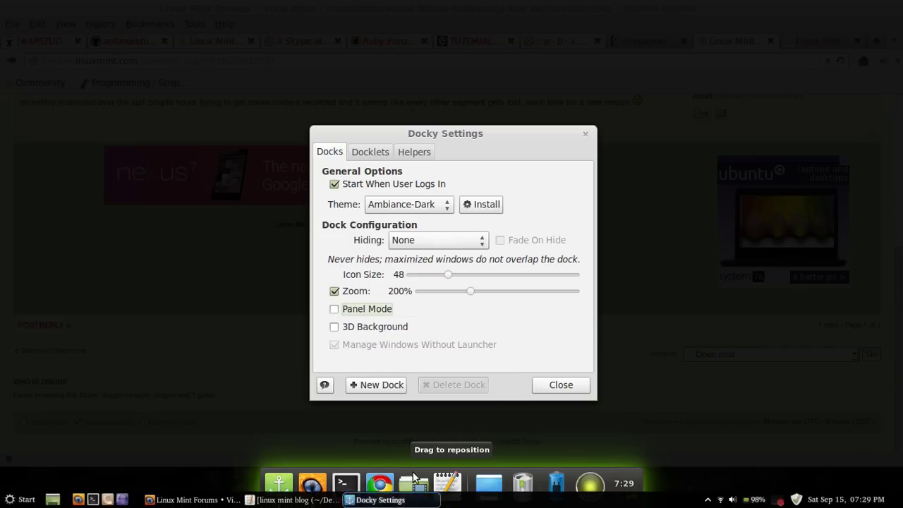
pyautogui.click(335, 310)
pyautogui.click(335, 309)
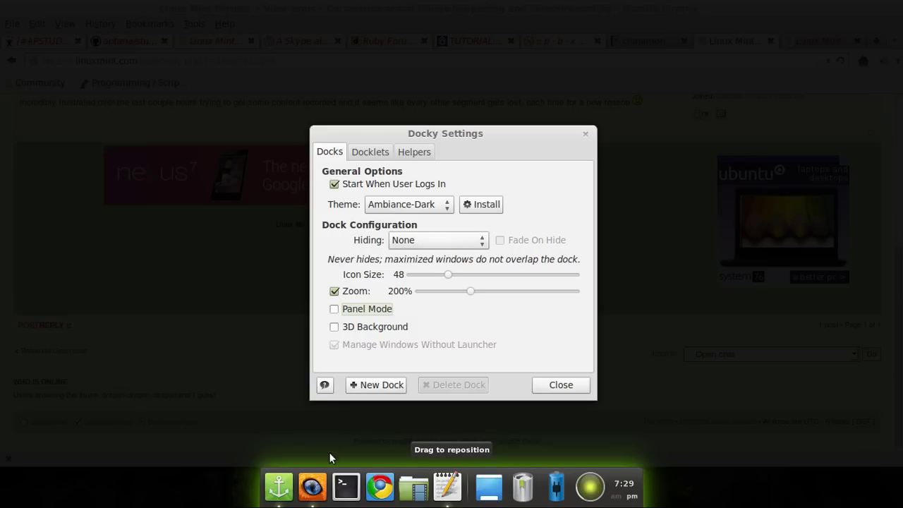
pyautogui.moveTo(332, 505)
pyautogui.click(334, 309)
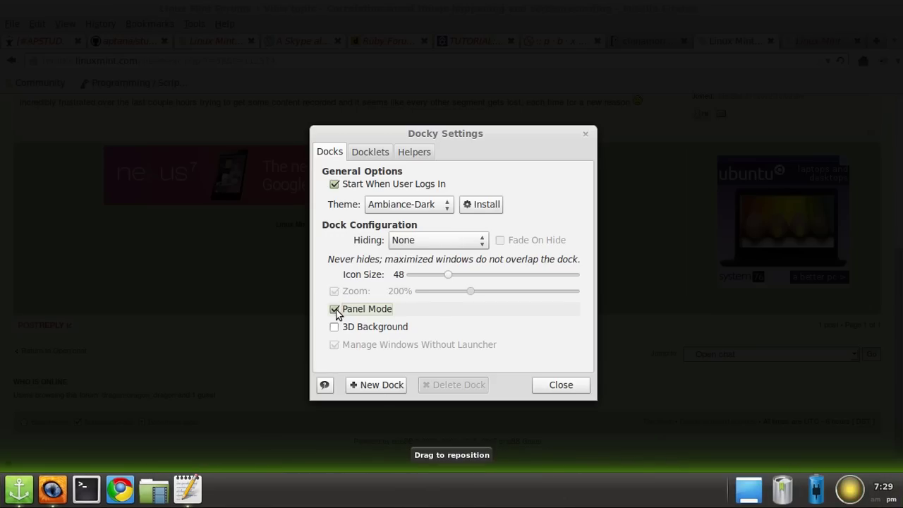
pyautogui.click(335, 310)
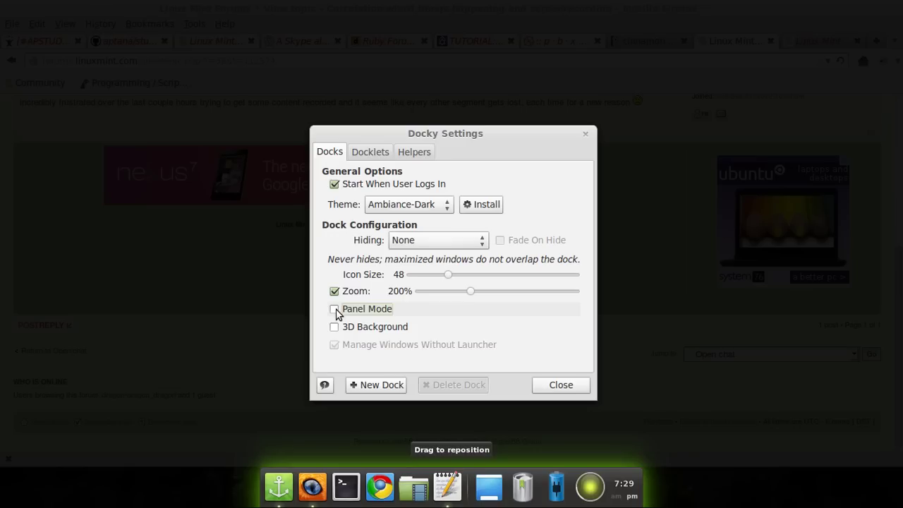
pyautogui.click(334, 309)
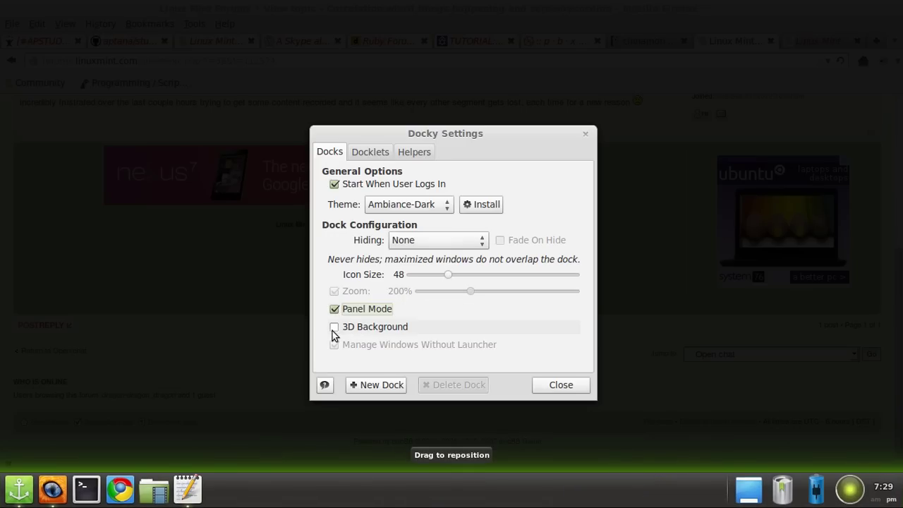
pyautogui.click(333, 328)
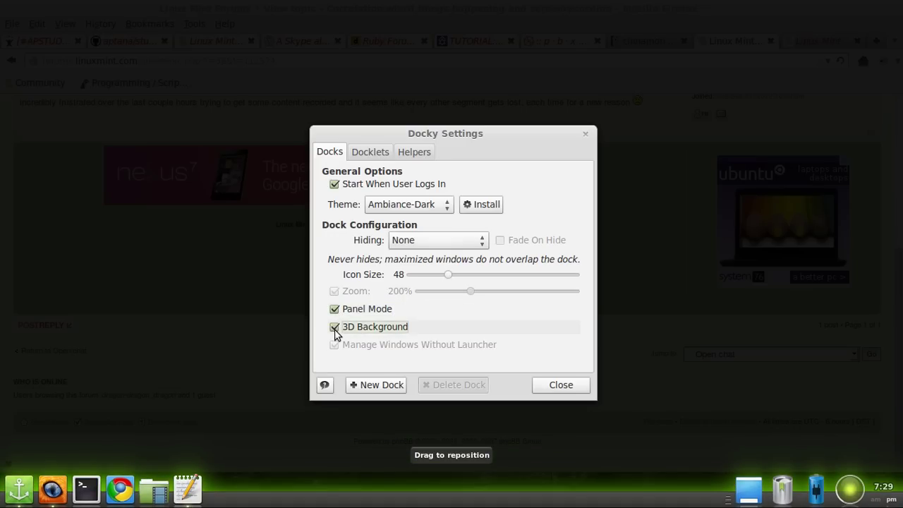
pyautogui.click(334, 329)
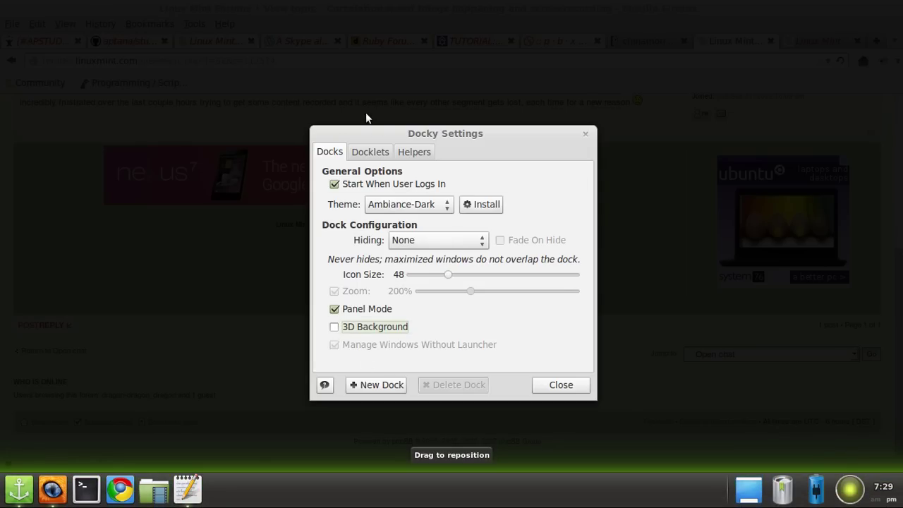
# Step: Display the list of available docklets in the Docky settings
pyautogui.click(328, 153)
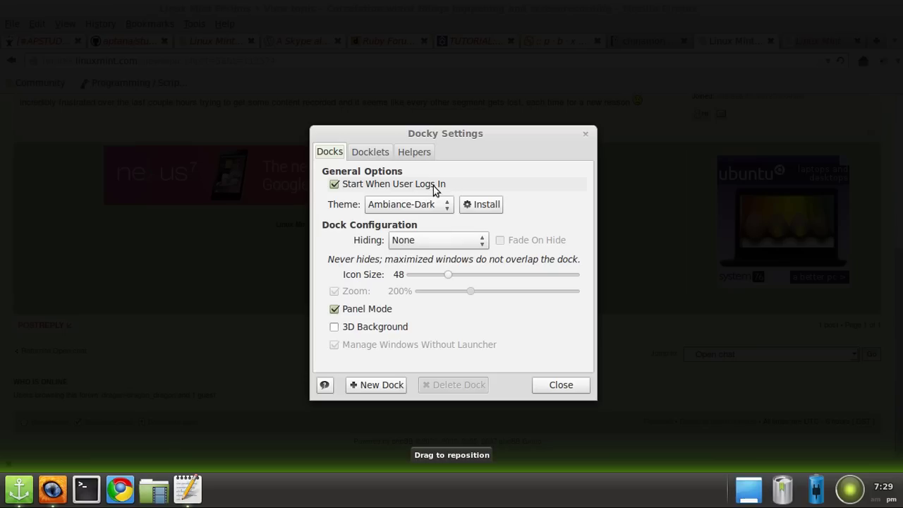
pyautogui.click(380, 157)
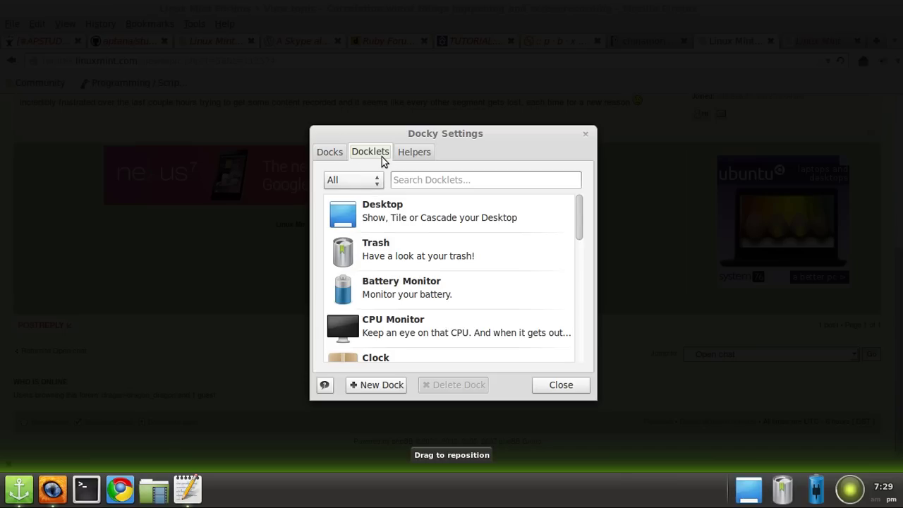
# Step: Move the Clock docklet two places earlier in the dock and return it to the end
pyautogui.scroll(-5, 536, 300)
pyautogui.scroll(2, 534, 301)
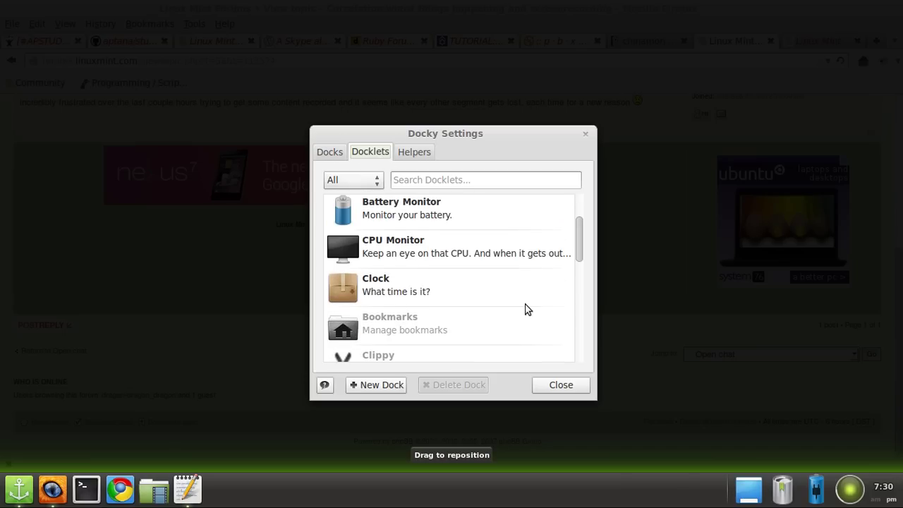
pyautogui.click(386, 286)
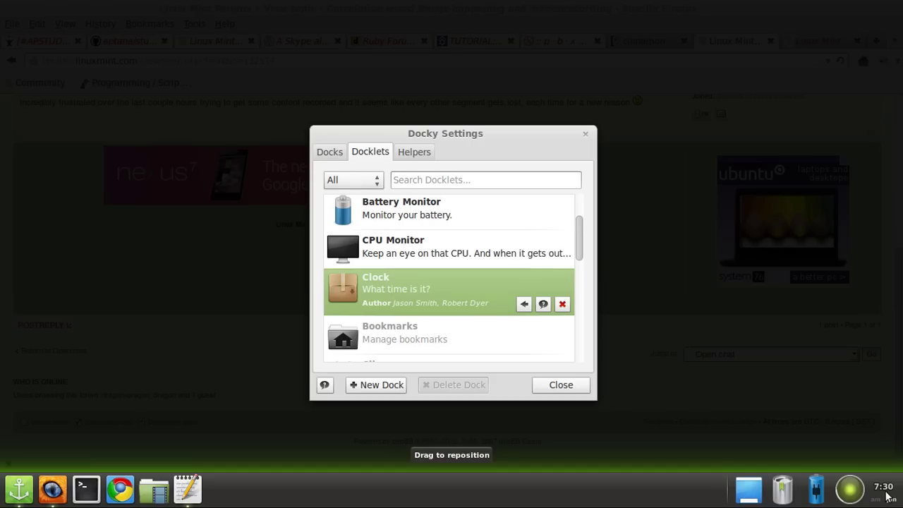
pyautogui.click(524, 303)
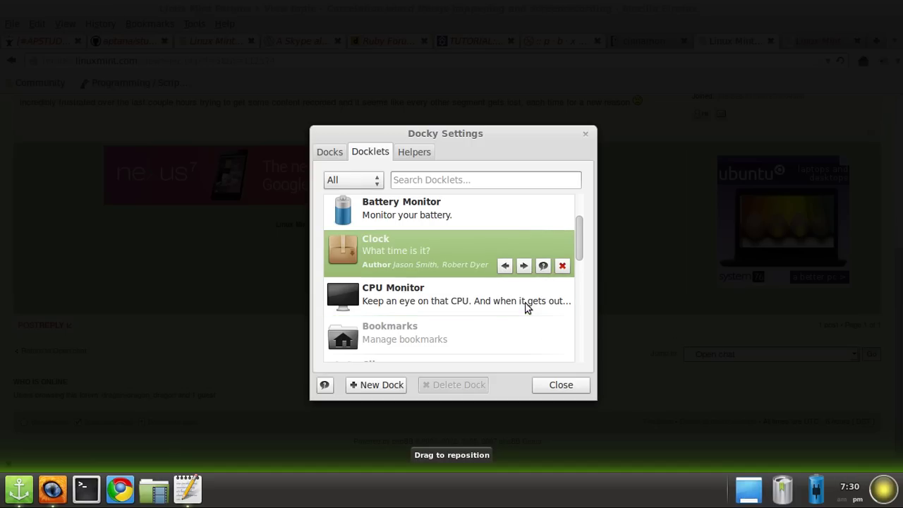
pyautogui.click(506, 267)
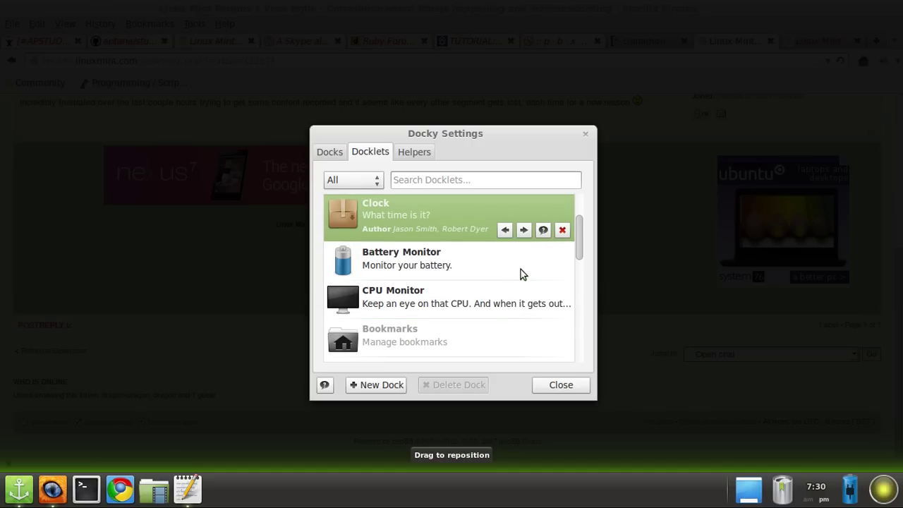
pyautogui.click(526, 231)
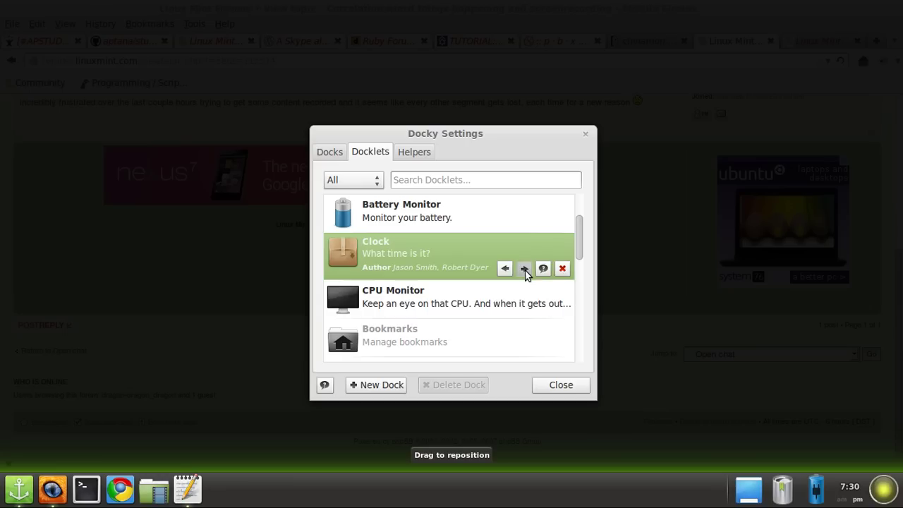
pyautogui.click(524, 269)
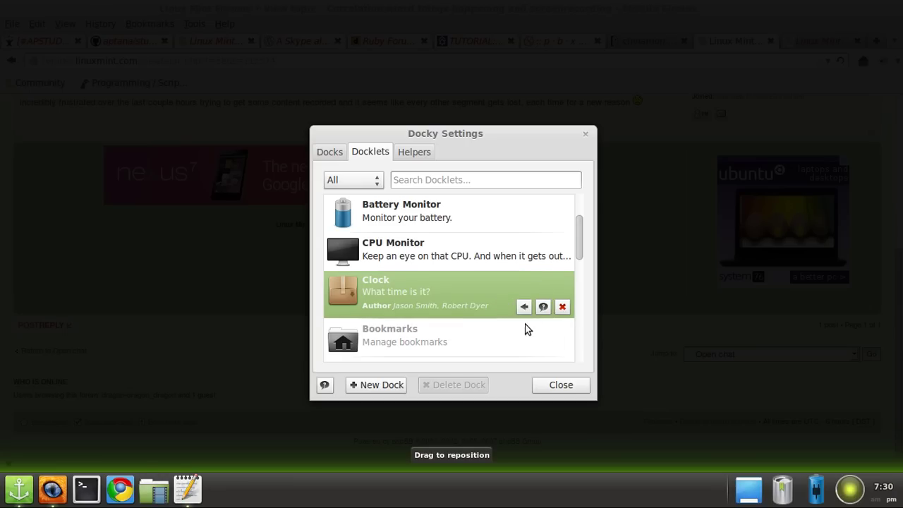
# Step: Look through the entries of the CPU Monitor, Battery Monitor and Trash docklets
pyautogui.scroll(-1, 401, 321)
pyautogui.scroll(1, 401, 321)
pyautogui.click(407, 263)
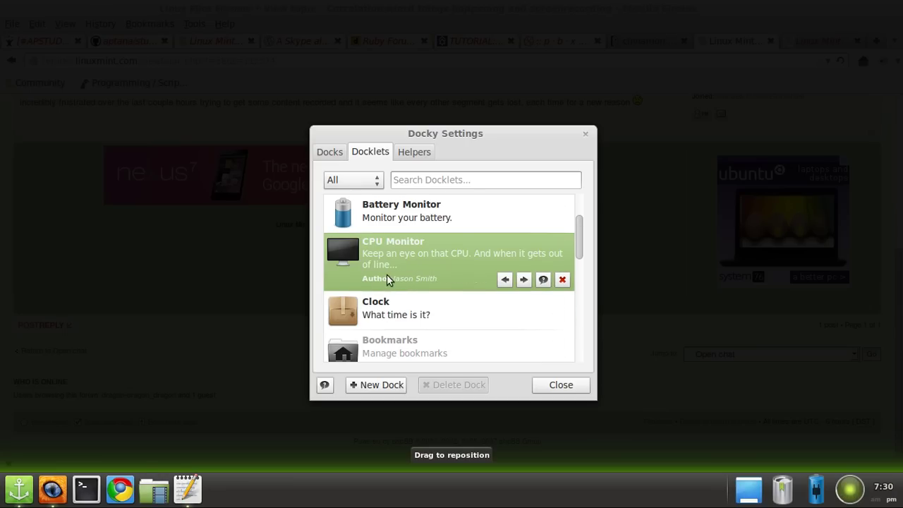
pyautogui.scroll(3, 396, 280)
pyautogui.scroll(-1, 396, 280)
pyautogui.scroll(1, 396, 280)
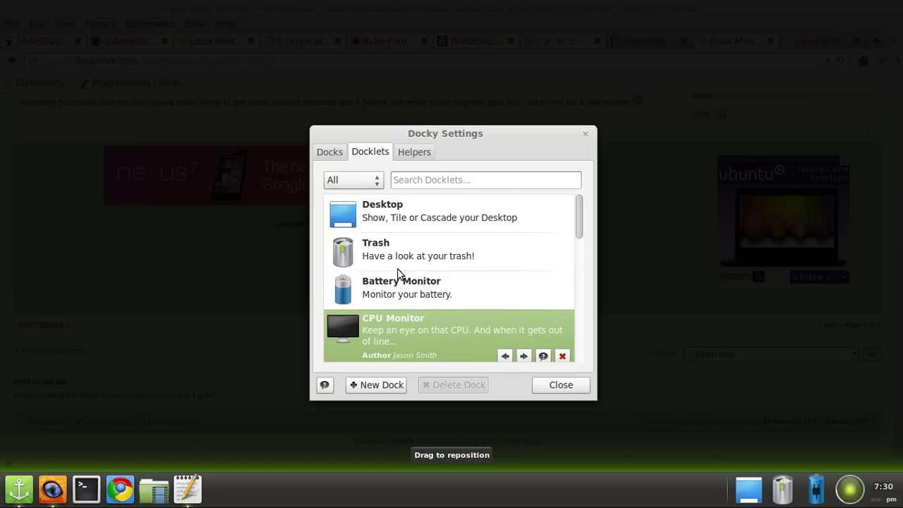
pyautogui.click(426, 282)
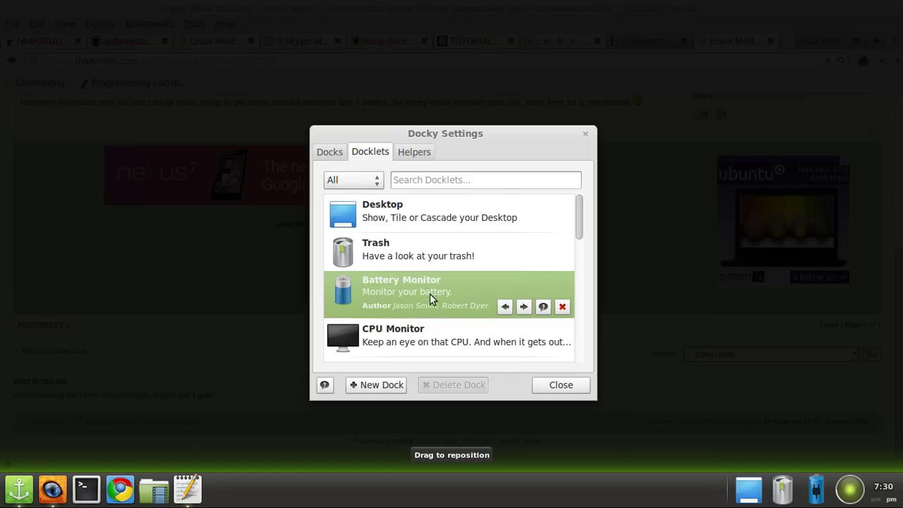
pyautogui.click(406, 258)
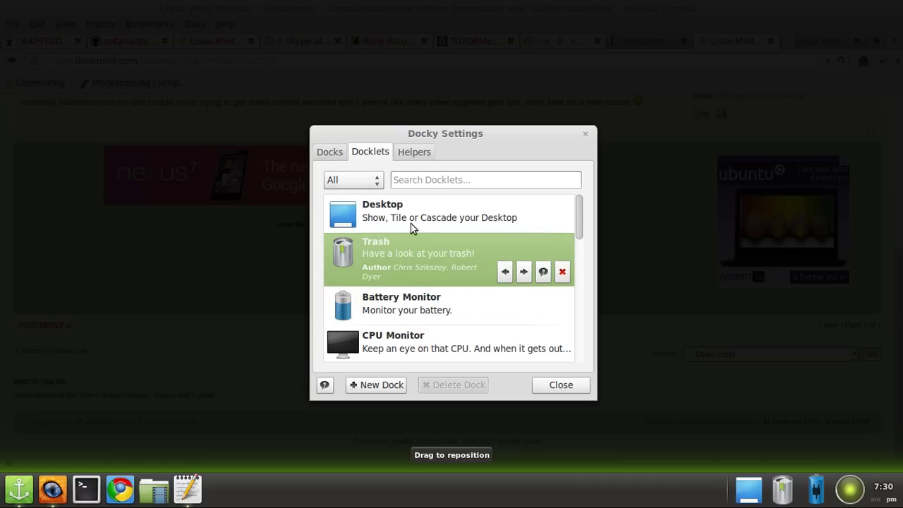
# Step: Remove the Desktop docklet from the dock and look through the rest of the docklet list
pyautogui.click(413, 220)
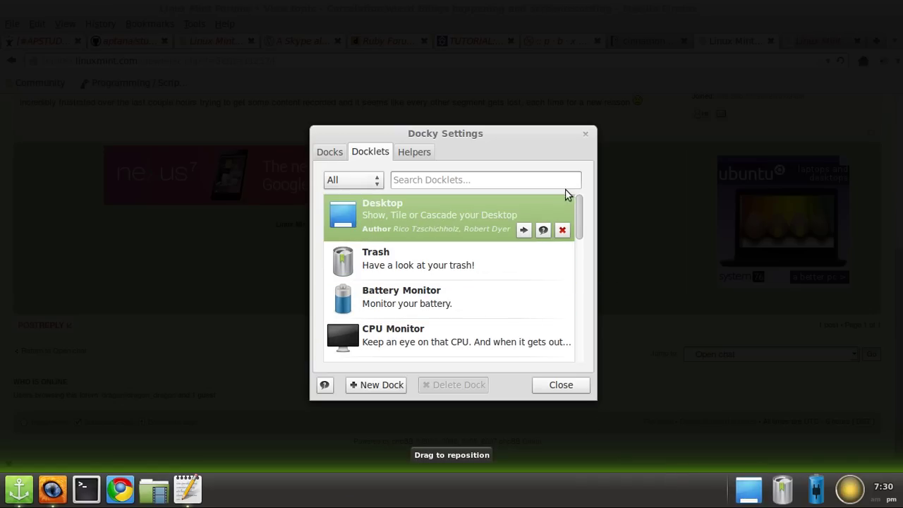
pyautogui.click(562, 230)
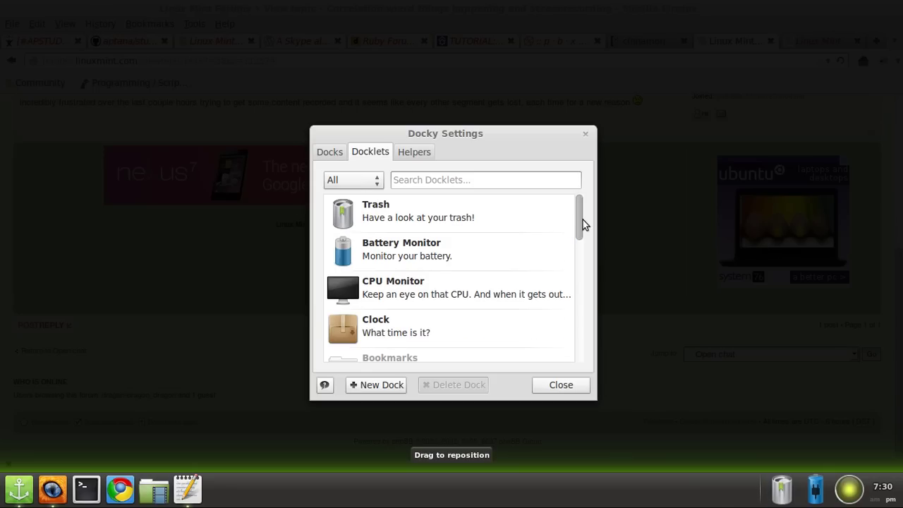
pyautogui.moveTo(581, 220); pyautogui.dragTo(613, 356)
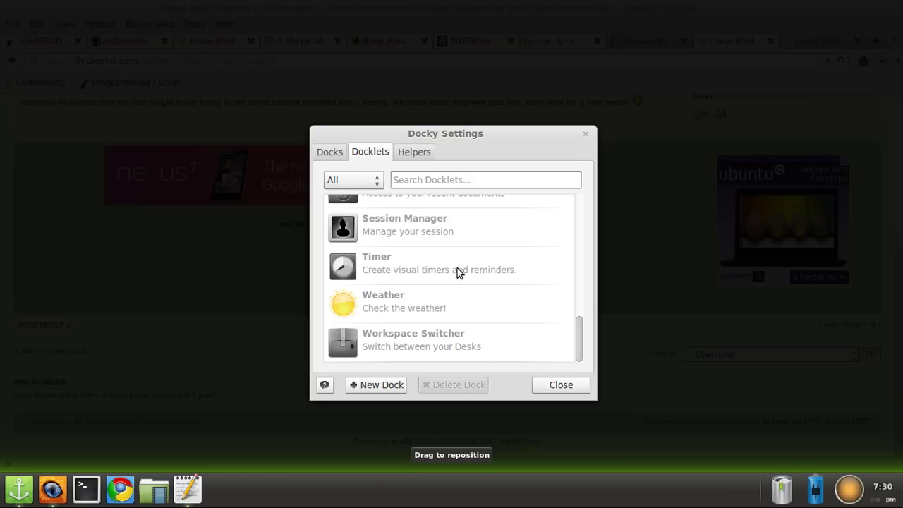
pyautogui.scroll(10, 413, 289)
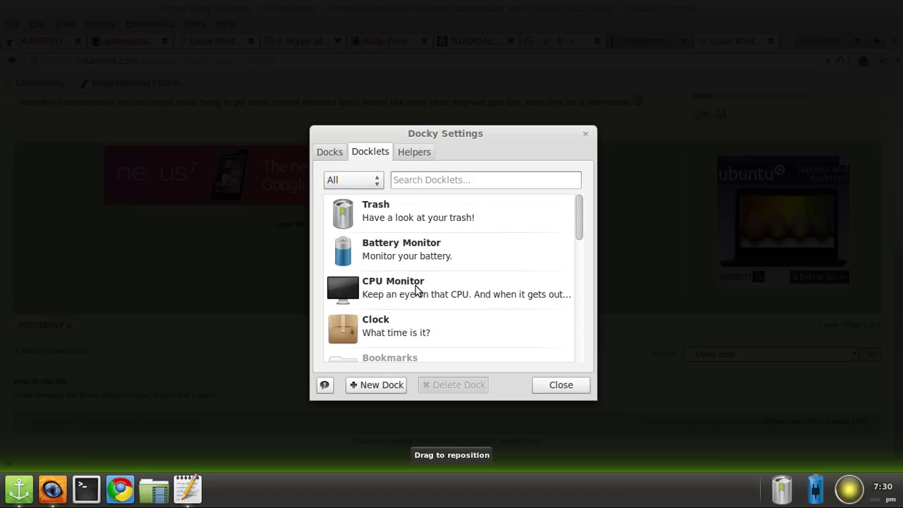
# Step: Review the list of usable helpers in the Docky settings and close the settings
pyautogui.click(423, 150)
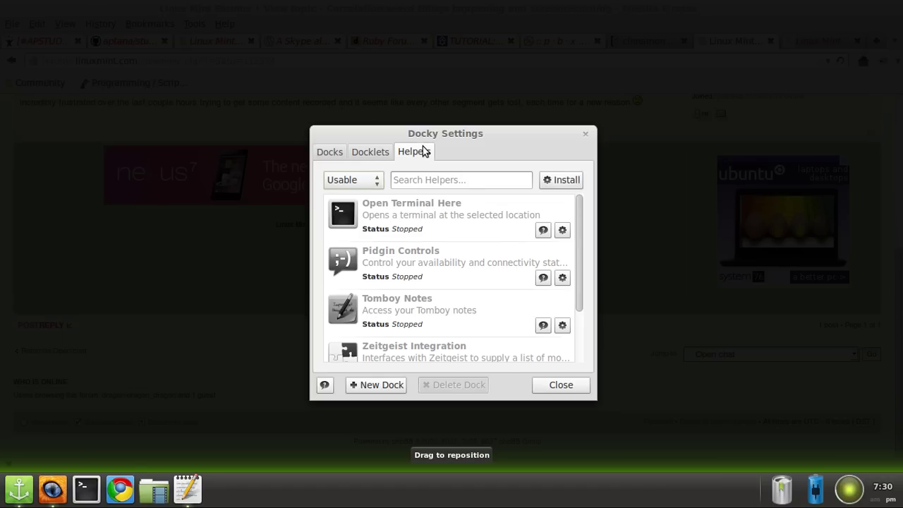
pyautogui.scroll(-3, 480, 278)
pyautogui.scroll(3, 480, 278)
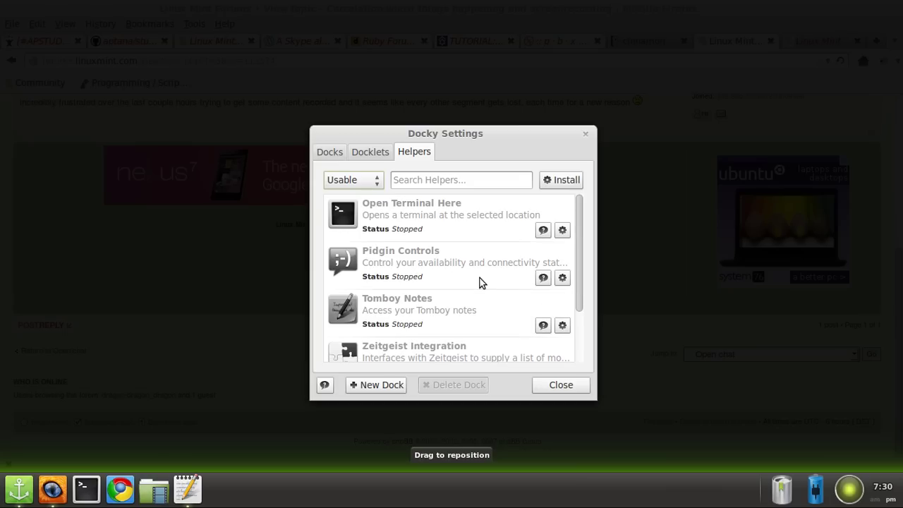
pyautogui.click(585, 135)
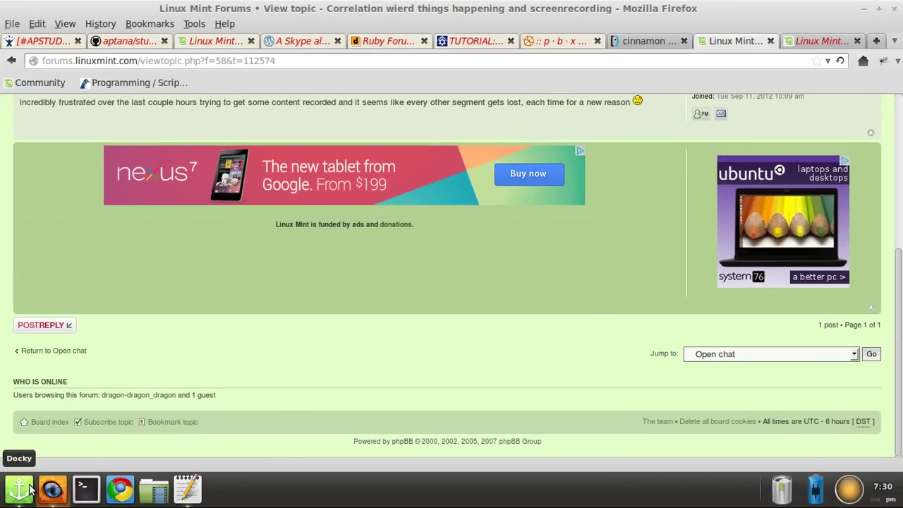
# Step: Reopen the Docky settings, move the dock to another screen edge and back to the bottom edge, and close the settings
pyautogui.click(31, 491)
pyautogui.moveTo(541, 501); pyautogui.dragTo(52, 219)
pyautogui.moveTo(88, 8); pyautogui.dragTo(520, 502)
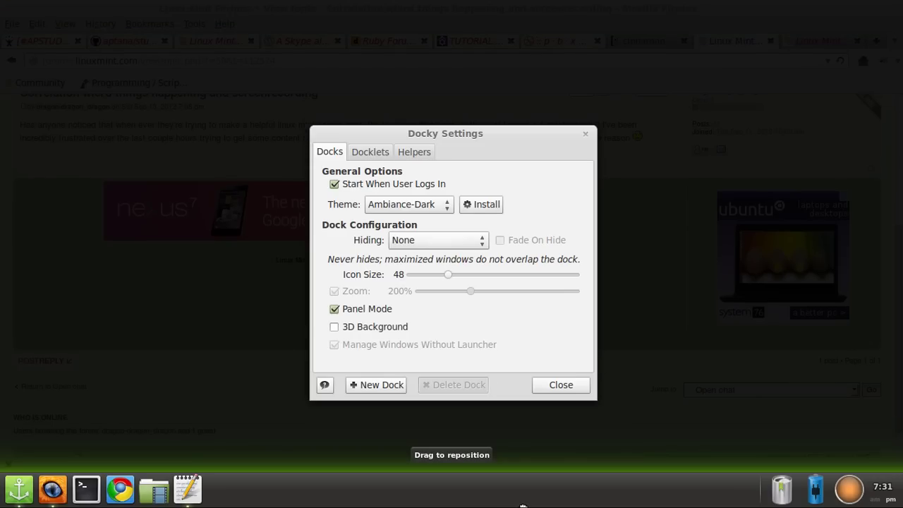
pyautogui.click(583, 135)
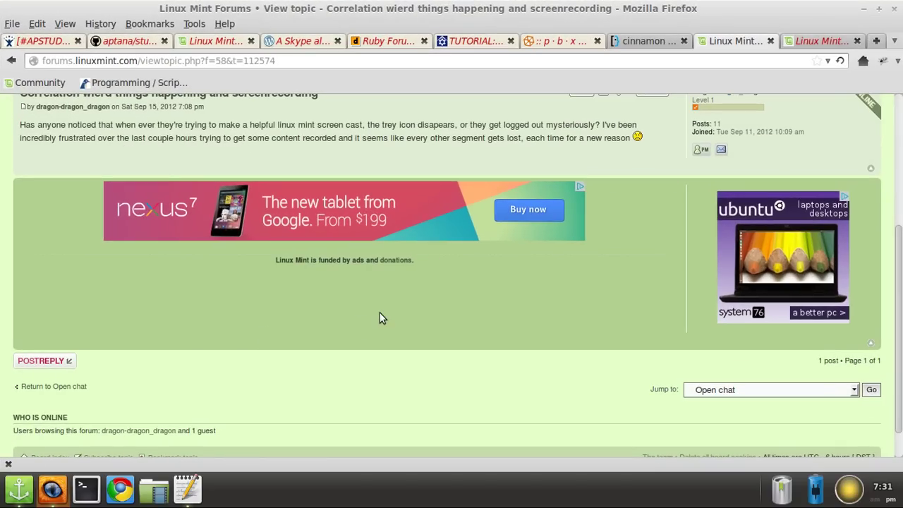
# Step: Search the installed applications for "cin", launch Cinnamon Settings and open its Panel settings
pyautogui.press('super')
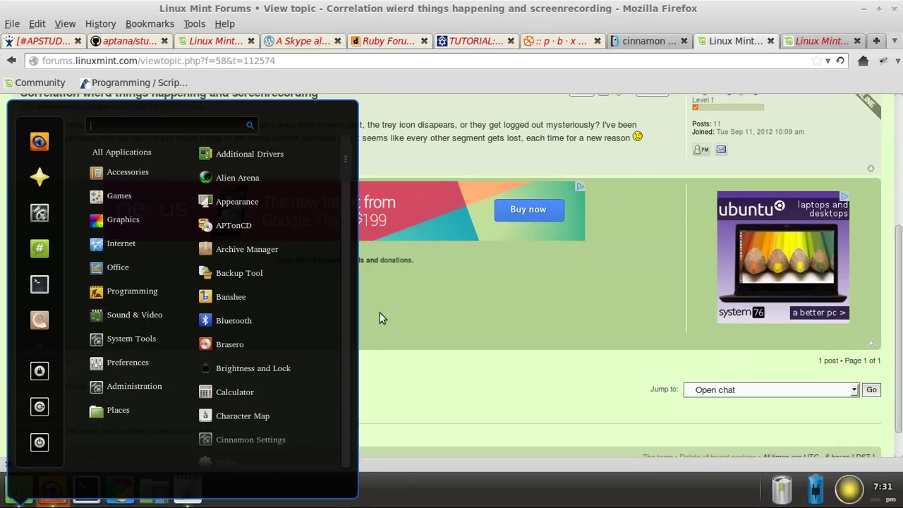
pyautogui.write('cin')
pyautogui.press('Return')
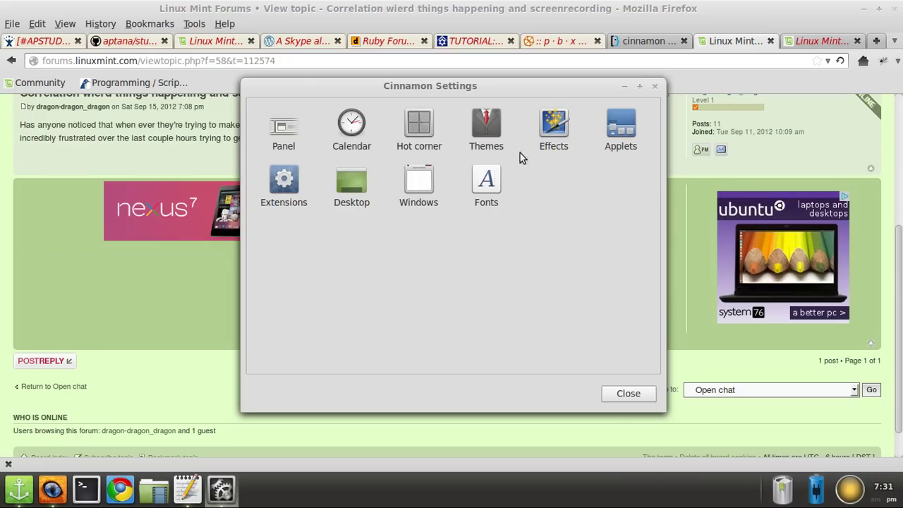
pyautogui.click(275, 129)
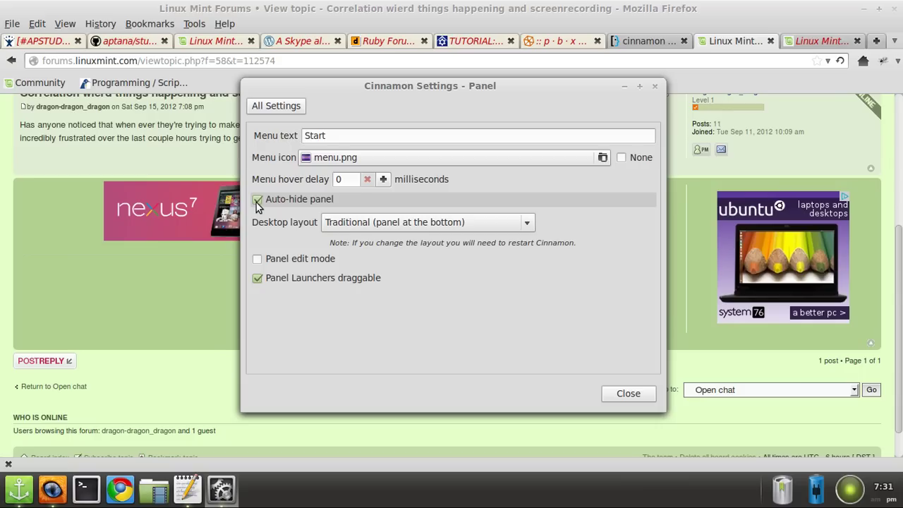
# Step: Raise the panel's menu hover delay to 1050 milliseconds and close Cinnamon Settings
pyautogui.click(384, 180)
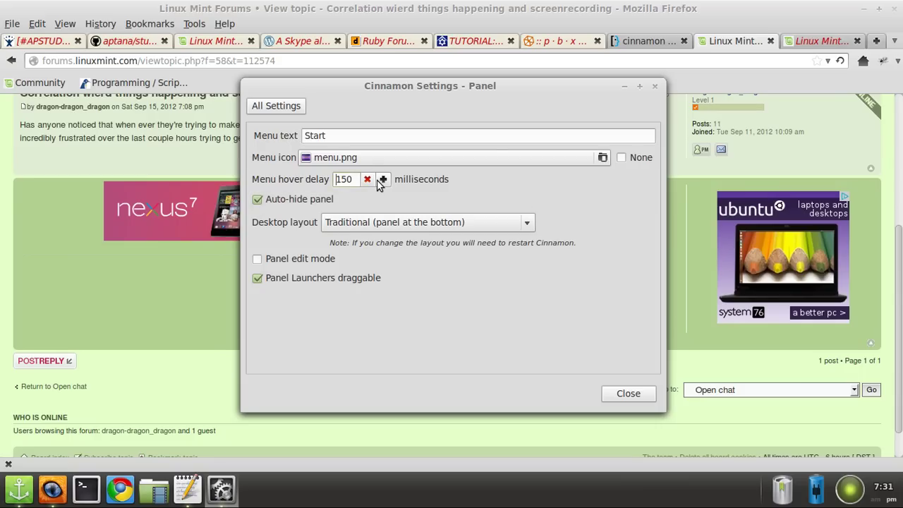
pyautogui.click(383, 179)
pyautogui.click(382, 180)
pyautogui.click(382, 180)
pyautogui.click(383, 180)
pyautogui.click(383, 180)
pyautogui.click(383, 180)
pyautogui.click(383, 180)
pyautogui.click(383, 180)
pyautogui.click(382, 180)
pyautogui.click(383, 180)
pyautogui.click(383, 180)
pyautogui.click(382, 180)
pyautogui.click(383, 180)
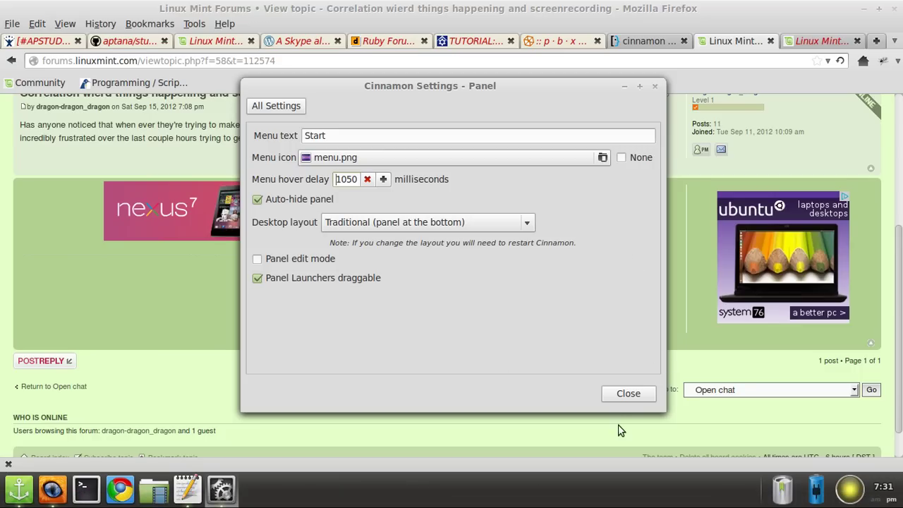
pyautogui.click(625, 396)
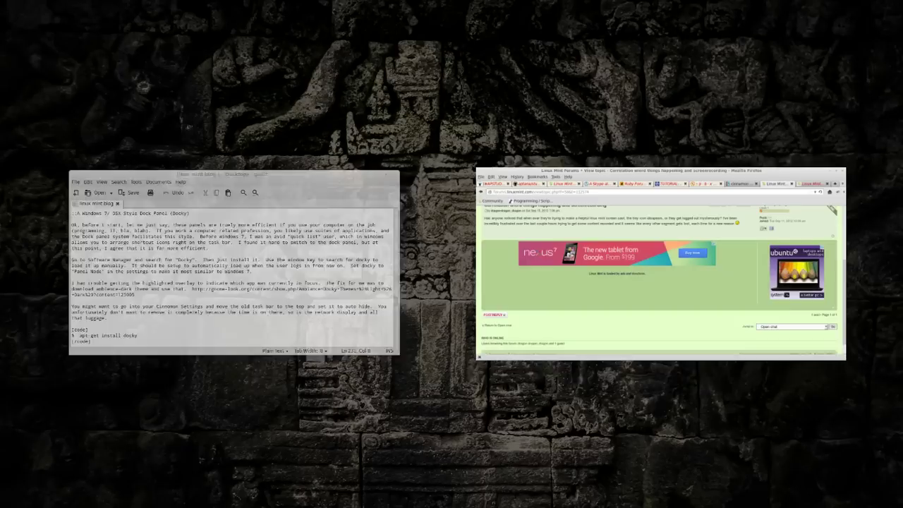
# Step: Reveal the auto-hidden Cinnamon panel, reopen the Panel settings in Cinnamon Settings, and set the menu hover delay to 1000 milliseconds
pyautogui.moveTo(2, 506)
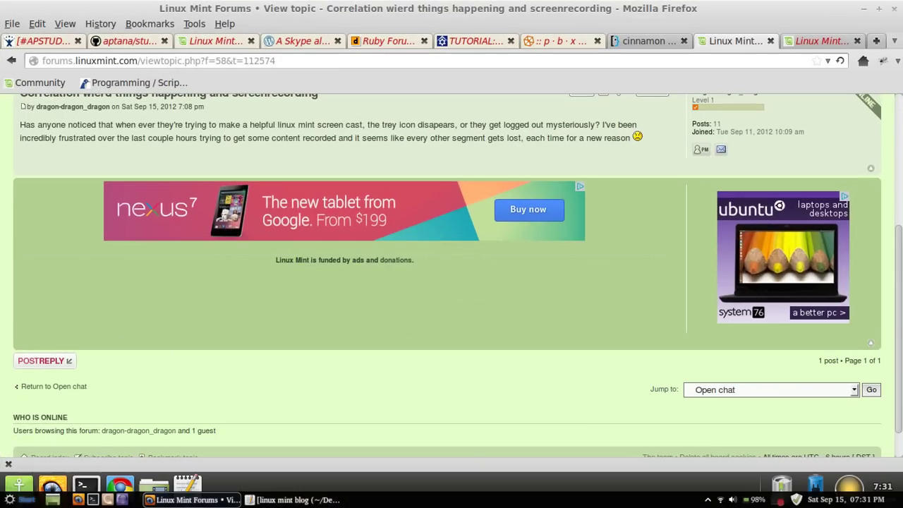
pyautogui.press('super')
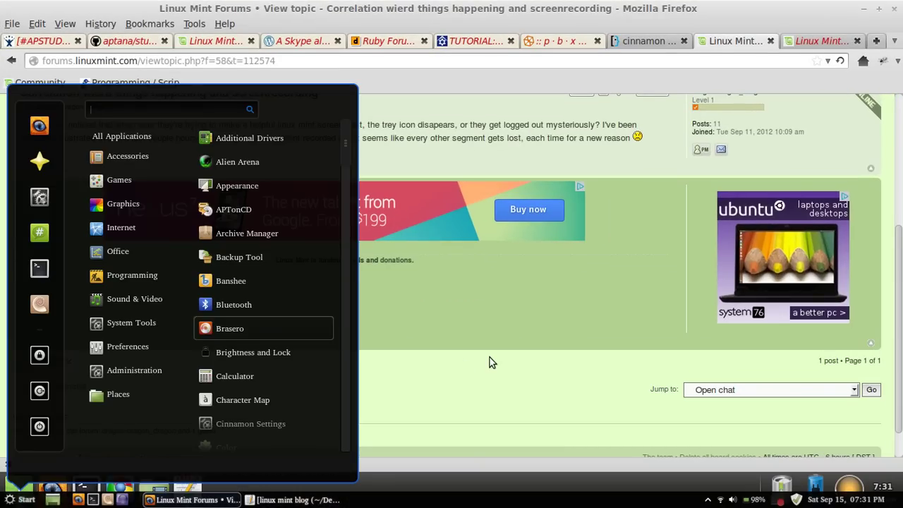
pyautogui.click(297, 420)
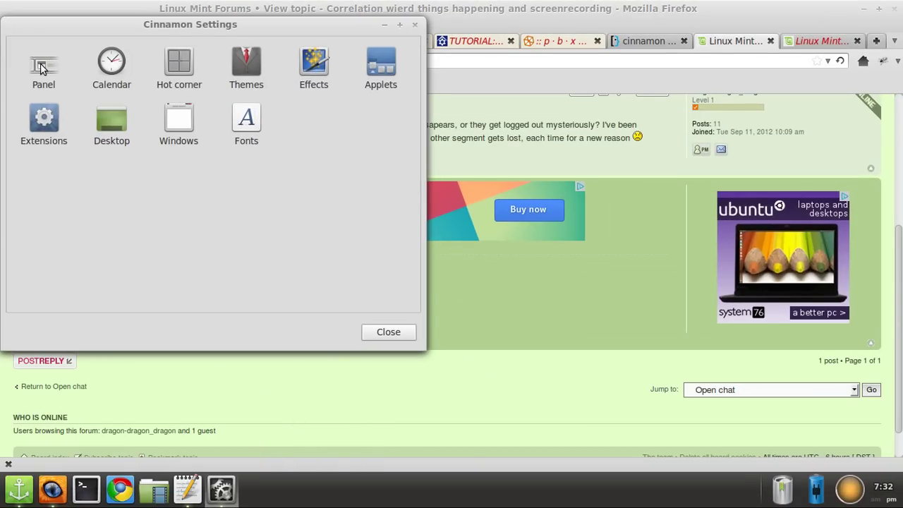
pyautogui.click(42, 67)
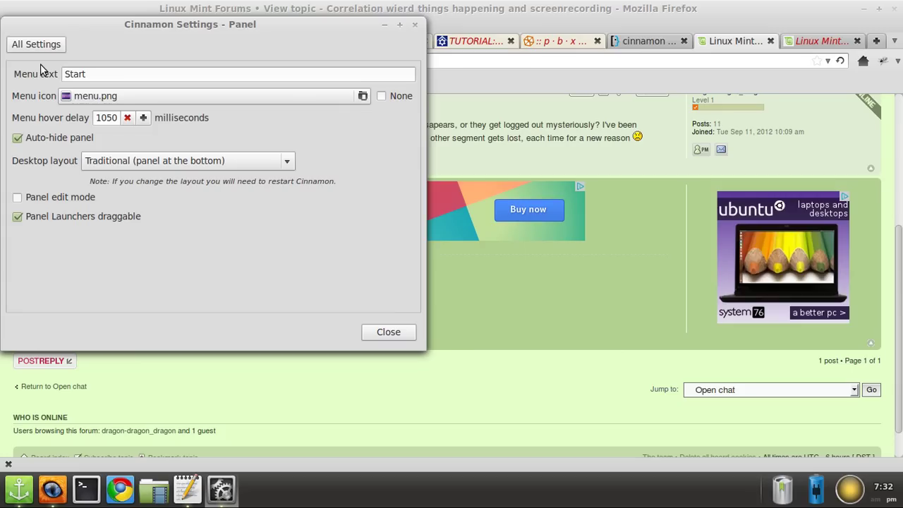
pyautogui.click(131, 121)
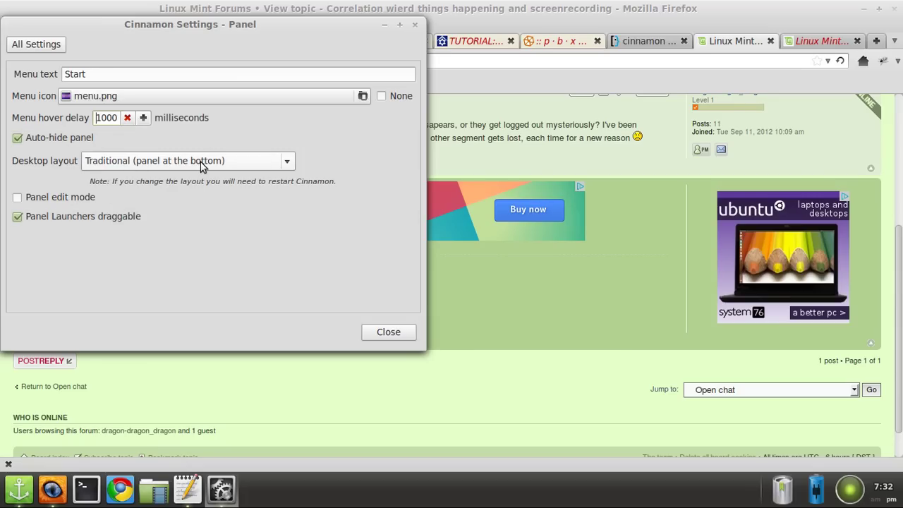
# Step: View the available desktop layout options without changing the layout, and close Cinnamon Settings
pyautogui.click(293, 167)
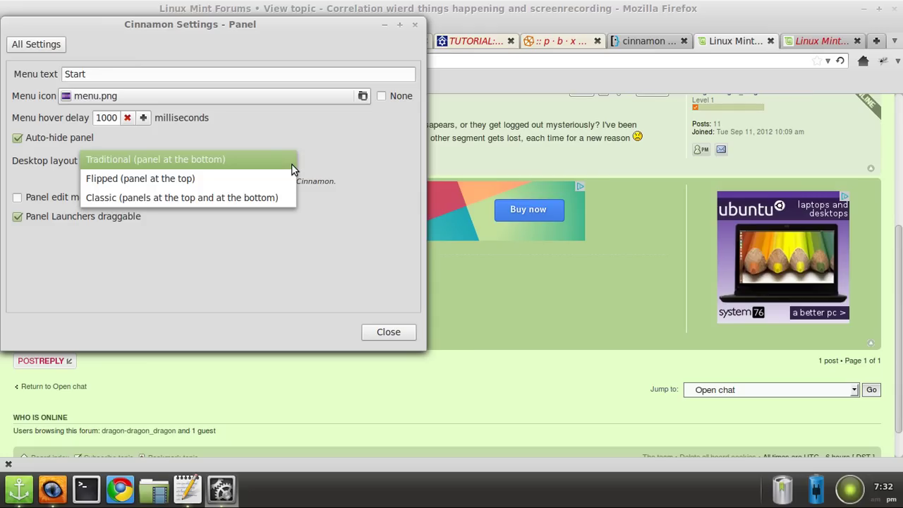
pyautogui.click(381, 203)
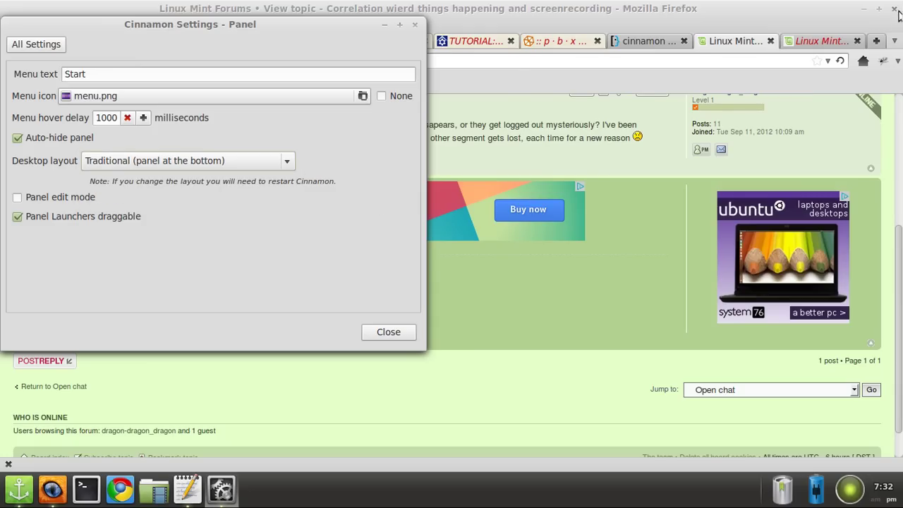
pyautogui.click(415, 24)
# Step: Switch to the linux mint blog notes in gedit and highlight the gnome-look.org link to the Ambiance Docky themes
pyautogui.click(203, 489)
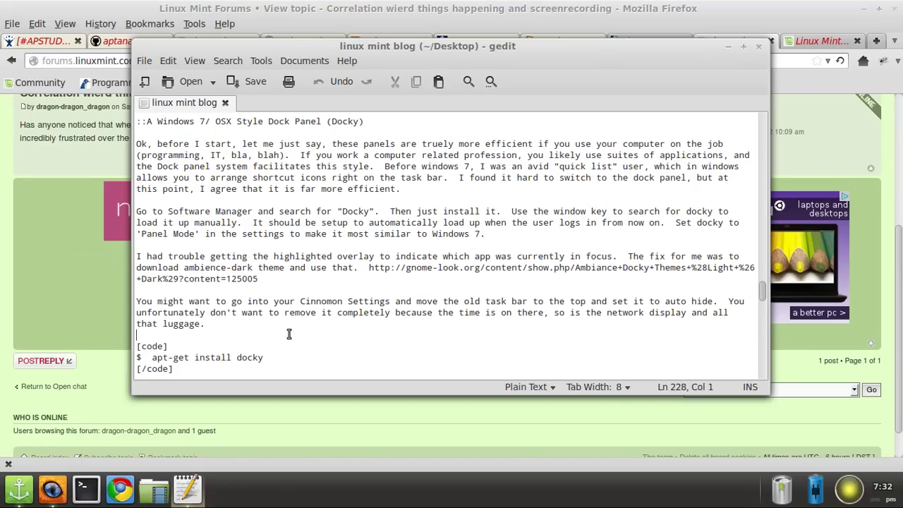
pyautogui.moveTo(263, 279); pyautogui.dragTo(367, 267)
pyautogui.click(376, 281)
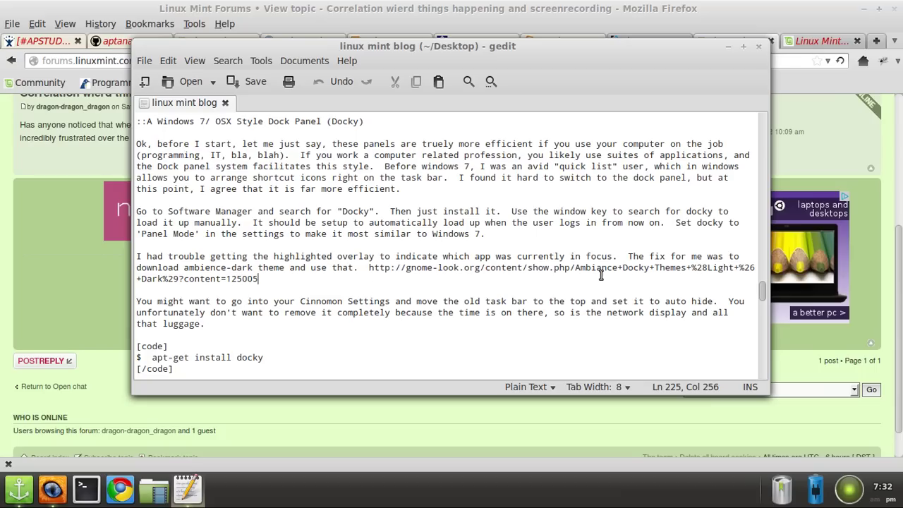
# Step: Switch to Firefox, search Google in a new tab for "ambience docky theme", and open the Ambiance & Radiance Docky Themes page on GNOME-Look.org
pyautogui.click(455, 446)
pyautogui.hotkey('ctrl', 't')
pyautogui.write('g')
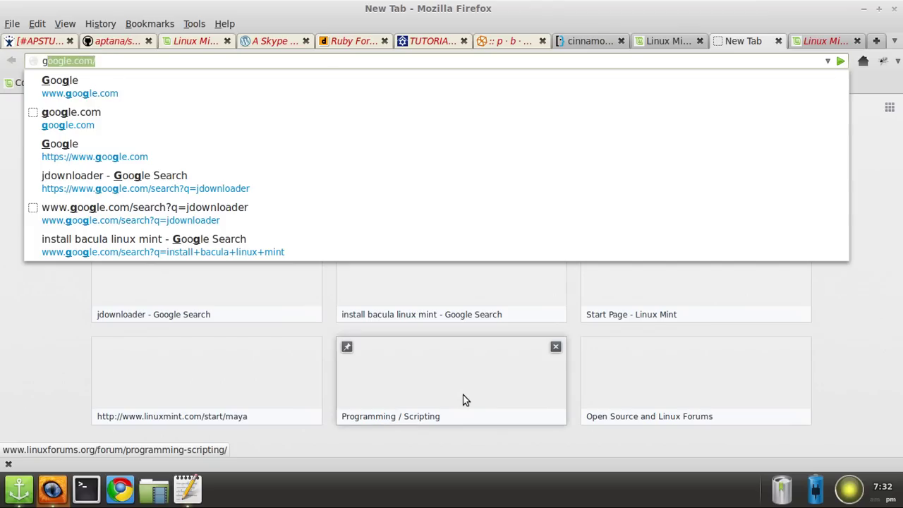
pyautogui.write(' ambience')
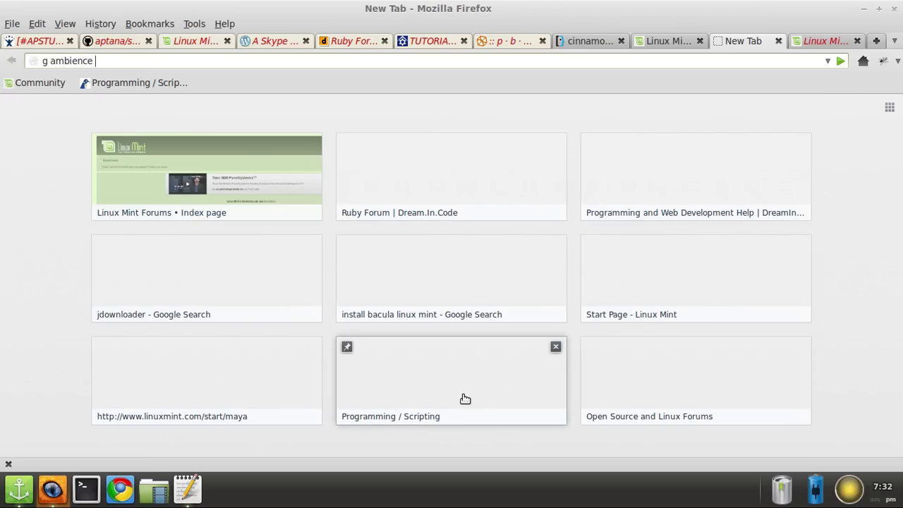
pyautogui.write(' docky theme')
pyautogui.press('Return')
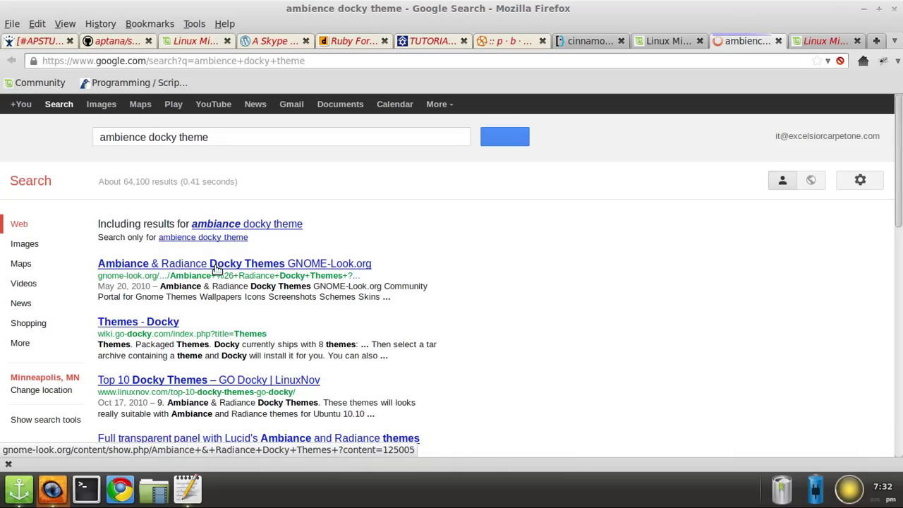
pyautogui.click(216, 268)
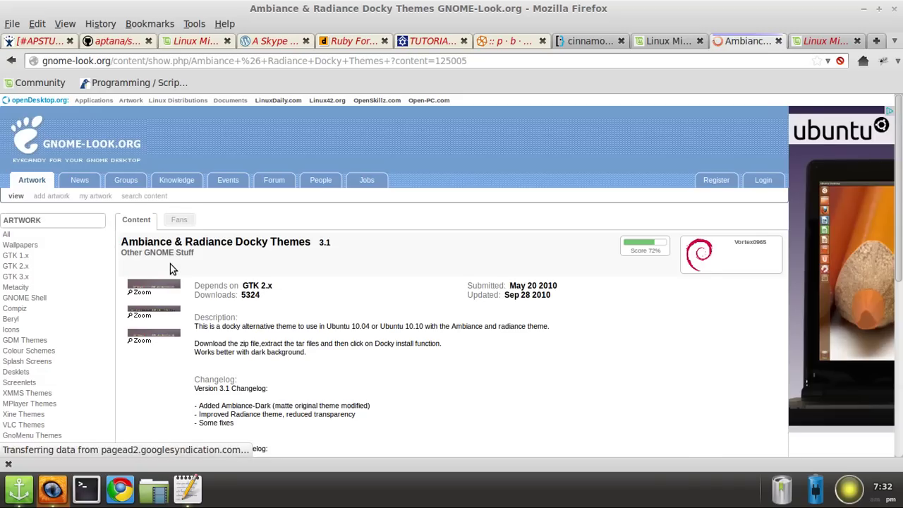
# Step: Examine the theme's description and changelog down to the Themes Pack download, and return to the search results
pyautogui.scroll(-1, 222, 317)
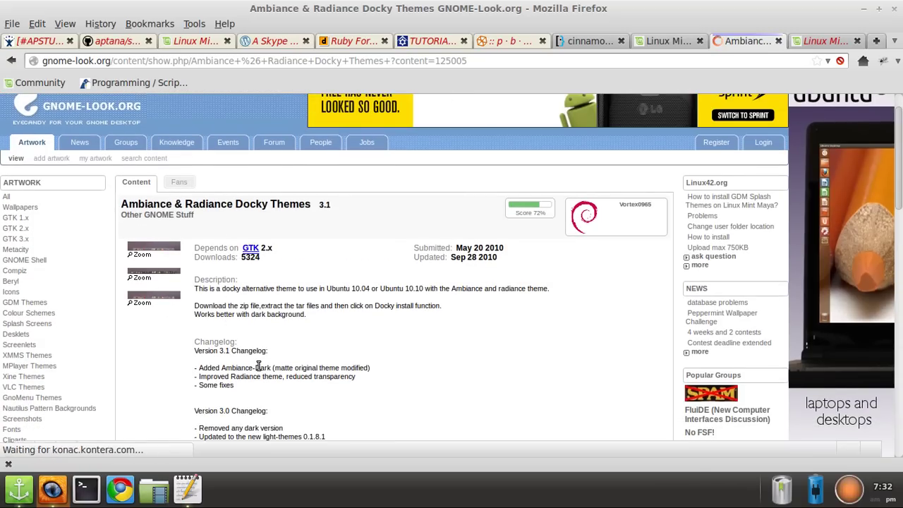
pyautogui.scroll(-2, 258, 366)
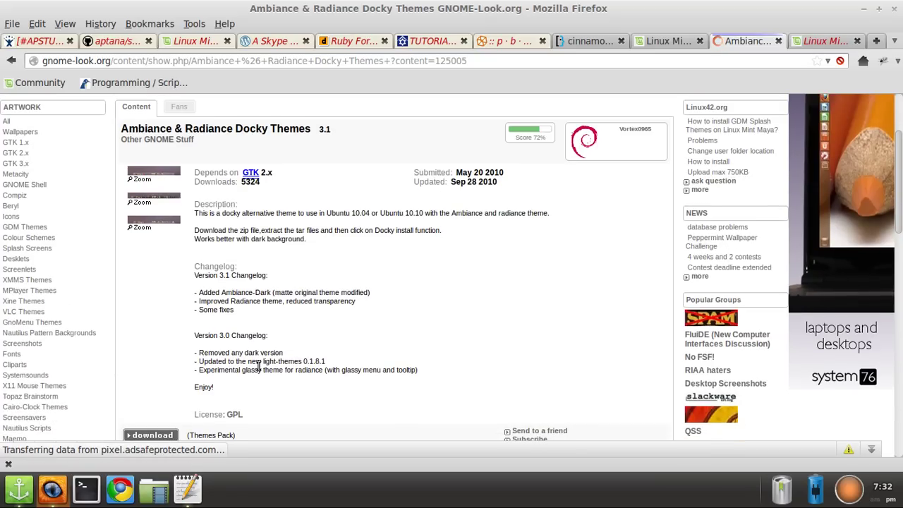
pyautogui.scroll(-2, 258, 367)
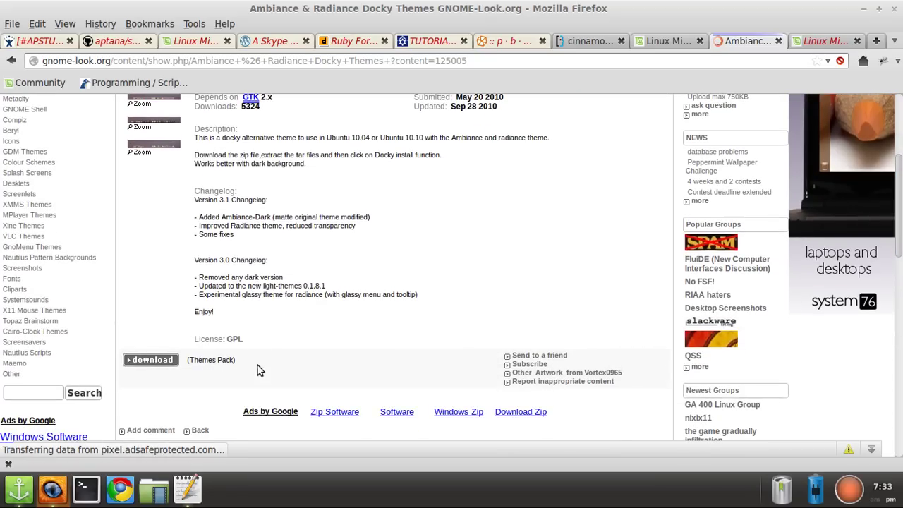
pyautogui.click(178, 361)
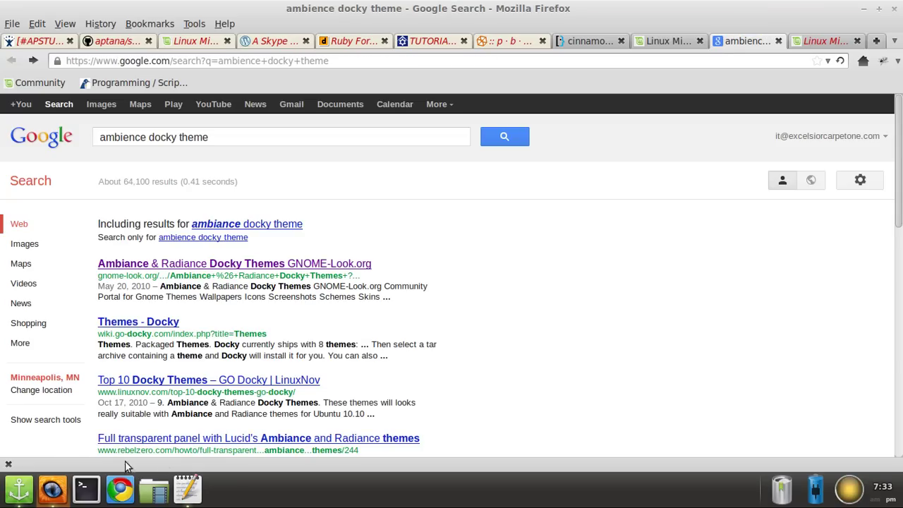
pyautogui.rightClick(162, 460)
pyautogui.click(161, 462)
pyautogui.rightClick(160, 462)
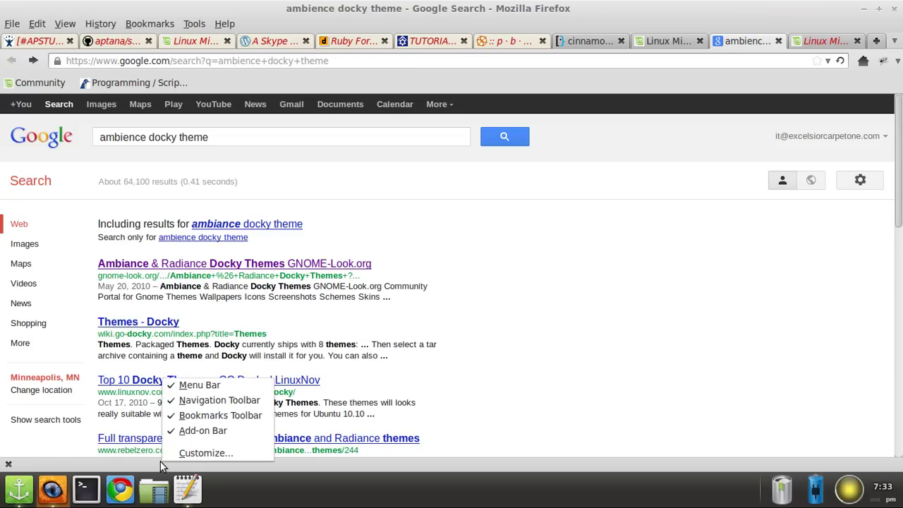
pyautogui.click(123, 464)
# Step: Look further through the docky theme search results and close their browser tab
pyautogui.scroll(-10, 555, 350)
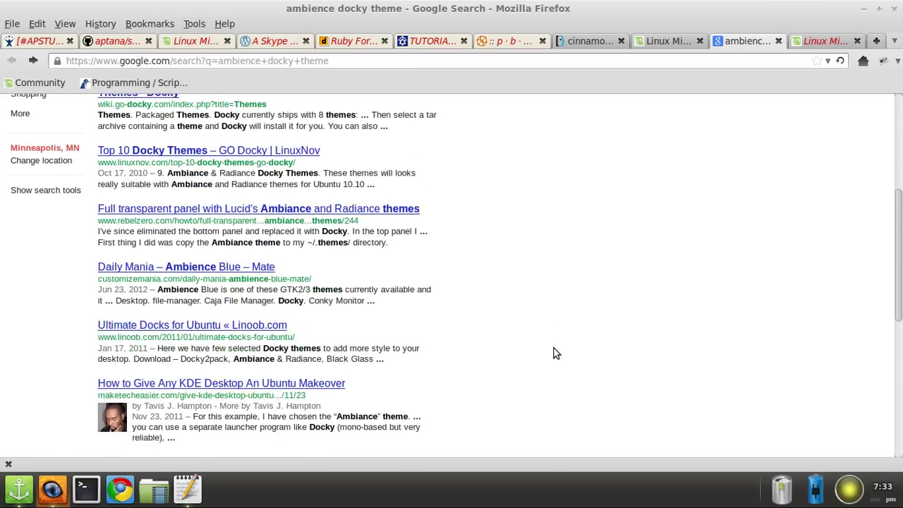
pyautogui.moveTo(538, 213); pyautogui.dragTo(651, 391)
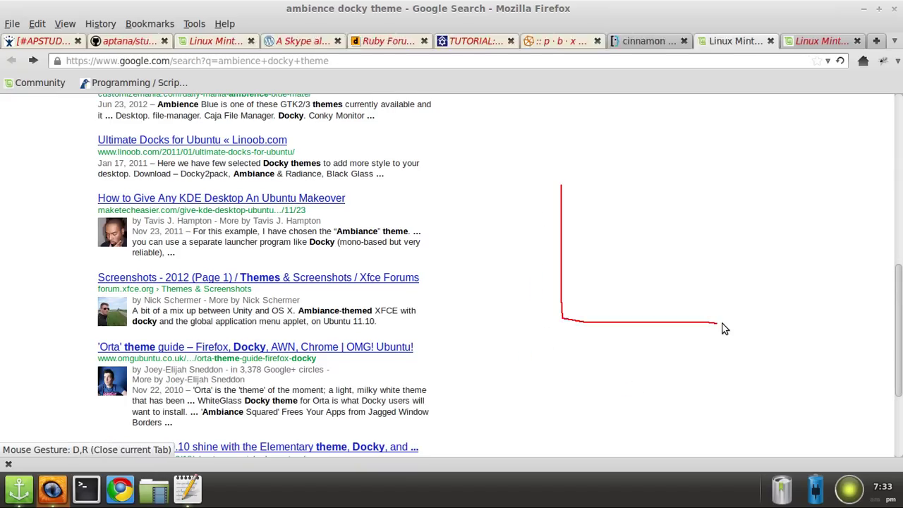
pyautogui.moveTo(560, 227); pyautogui.dragTo(722, 322)
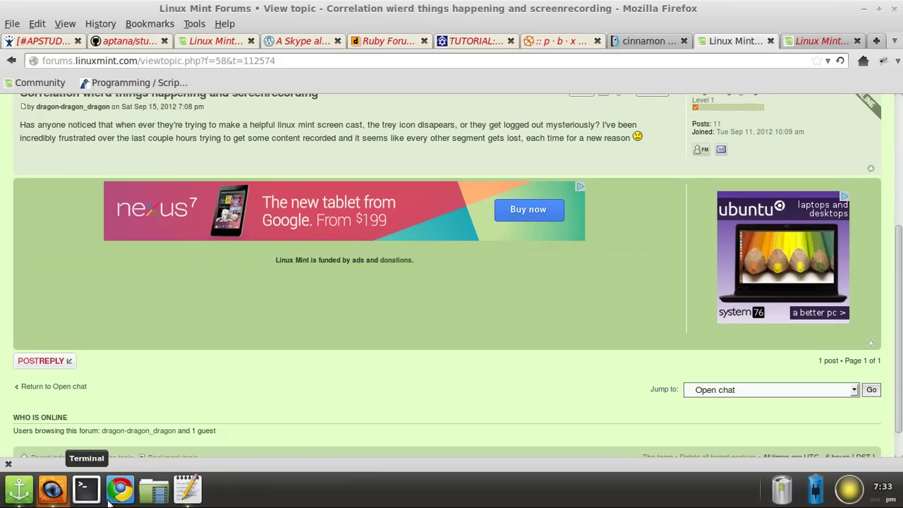
# Step: Switch to the linux mint blog notes in gedit and place the cursor after the apt-get install docky command
pyautogui.click(289, 500)
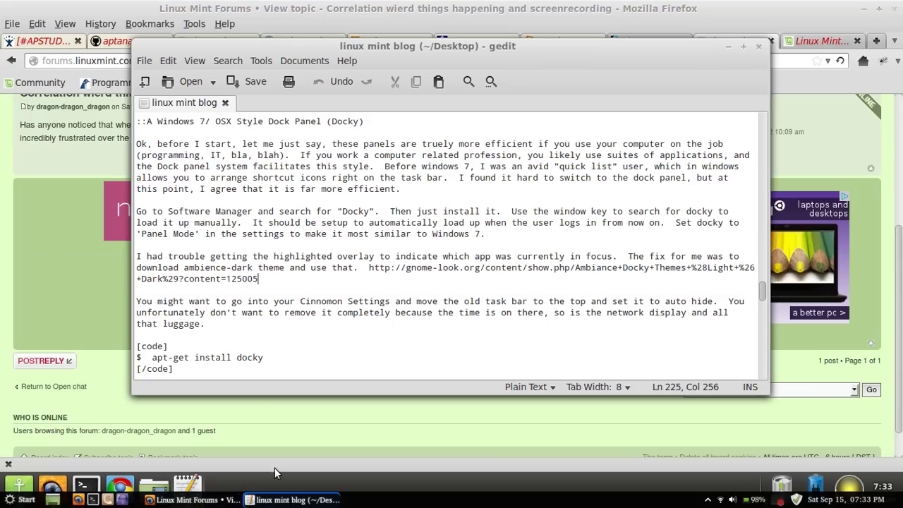
pyautogui.click(303, 378)
pyautogui.moveTo(296, 358); pyautogui.dragTo(297, 364)
pyautogui.scroll(-3, 257, 233)
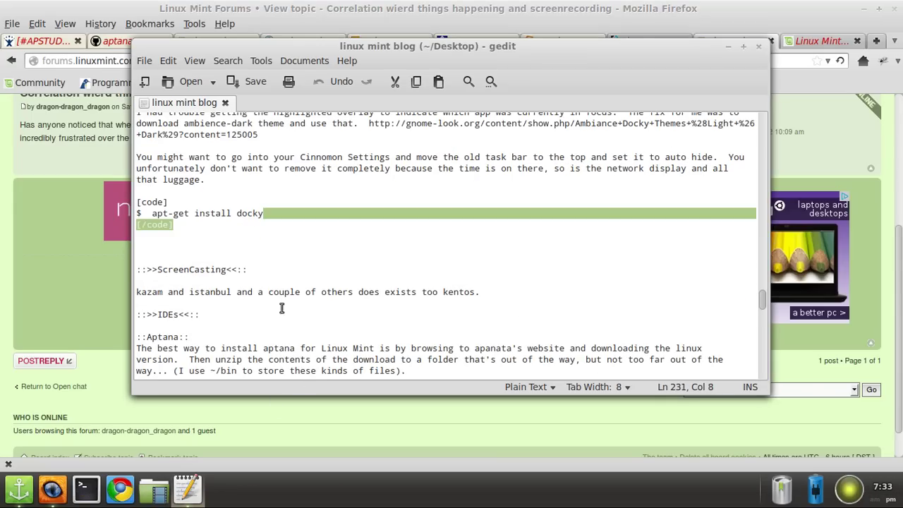
pyautogui.press('Up')
pyautogui.press('Up')
pyautogui.scroll(-3, 234, 261)
pyautogui.scroll(3, 253, 233)
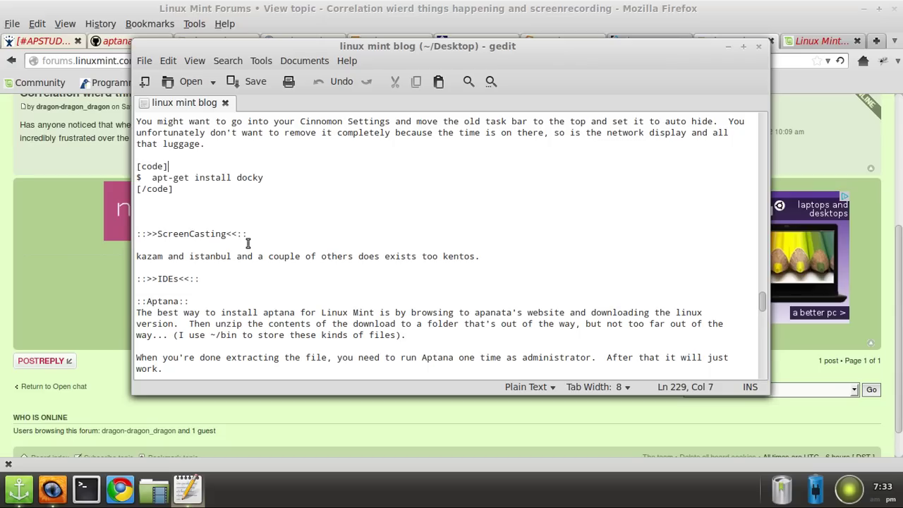
pyautogui.click(280, 181)
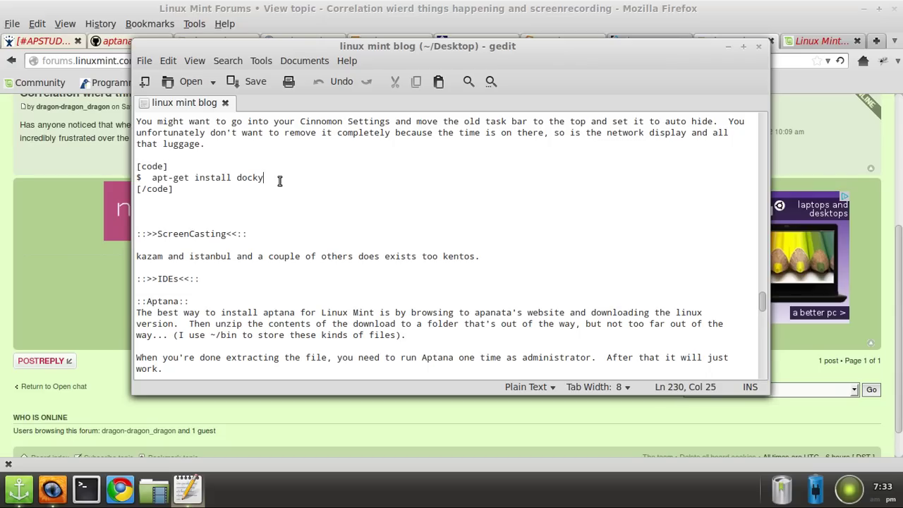
# Step: Highlight the word kazam in the ScreenCasting section of the notes, and move the cursor to the IDEs heading
pyautogui.click(271, 287)
pyautogui.click(227, 302)
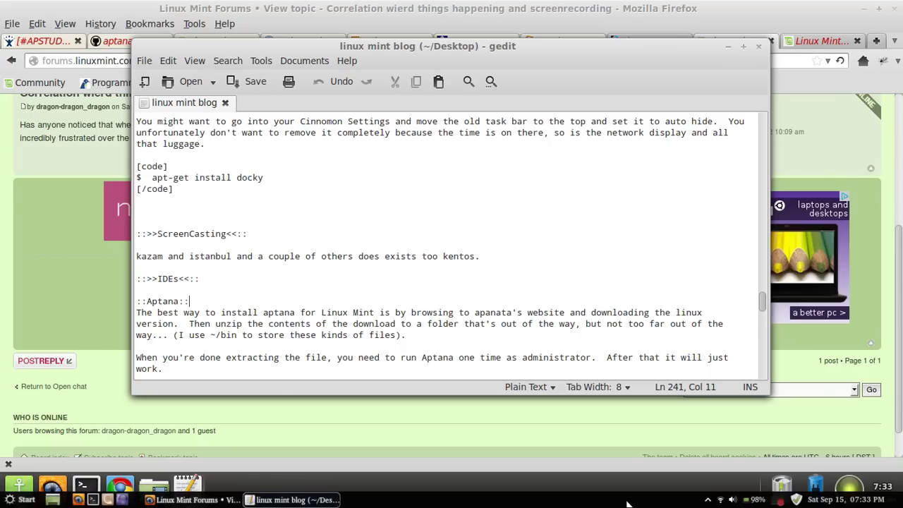
pyautogui.click(182, 270)
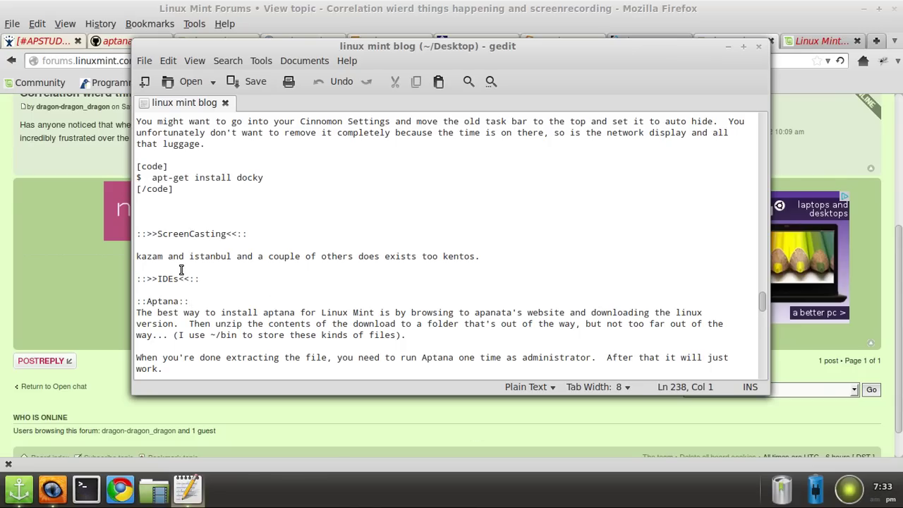
pyautogui.press('Up')
pyautogui.hotkey('ctrl', 'shift', 'Right')
pyautogui.click(183, 270)
pyautogui.click(152, 256)
pyautogui.doubleClick(151, 256)
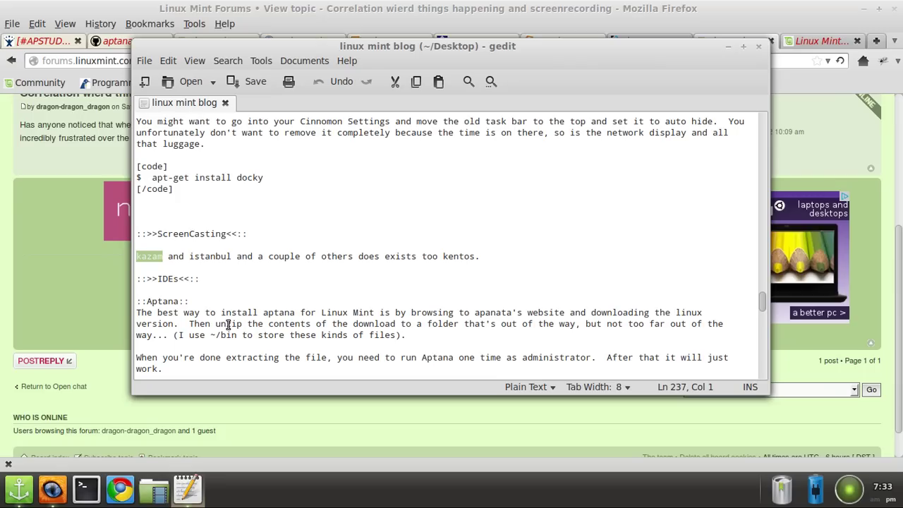
pyautogui.click(219, 289)
pyautogui.click(220, 280)
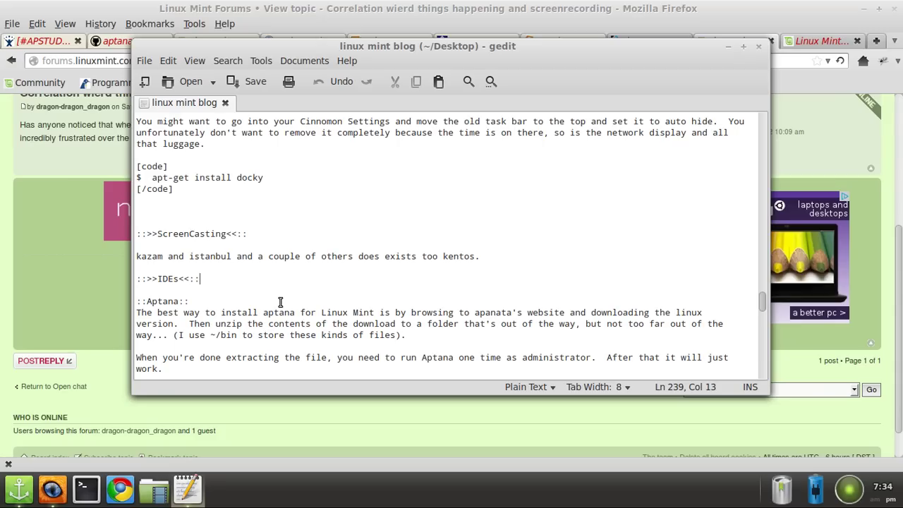
# Step: Look over the rest of the notes, from the Aptana section through Git and Ruby to the Voice over IP section at the end
pyautogui.click(236, 323)
pyautogui.scroll(-3, 237, 322)
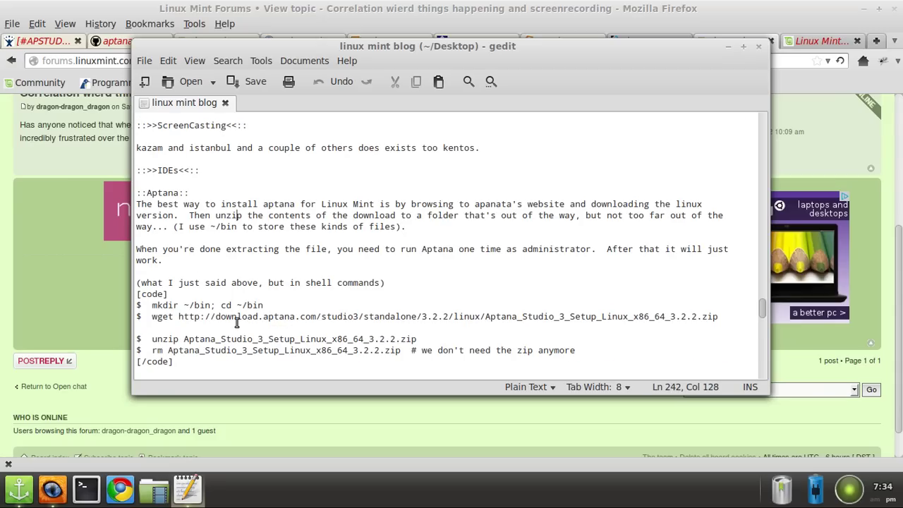
pyautogui.scroll(-5, 237, 323)
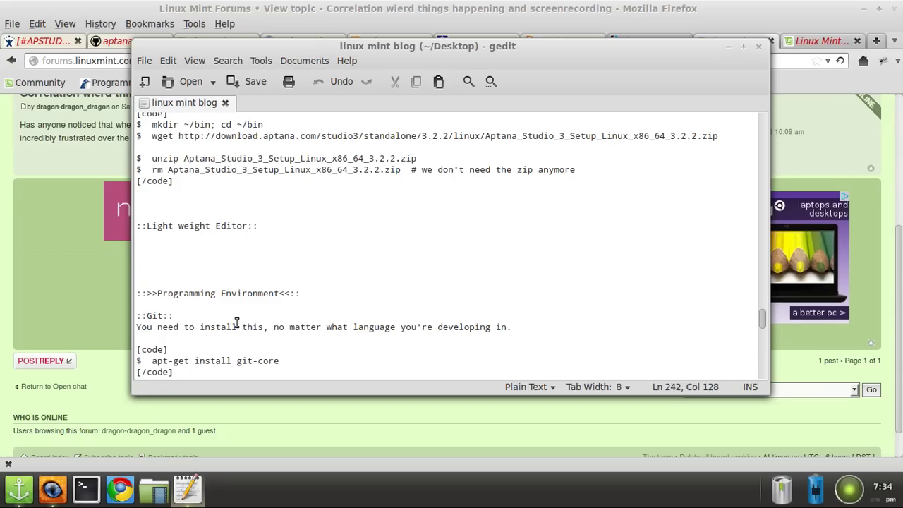
pyautogui.scroll(10, 237, 323)
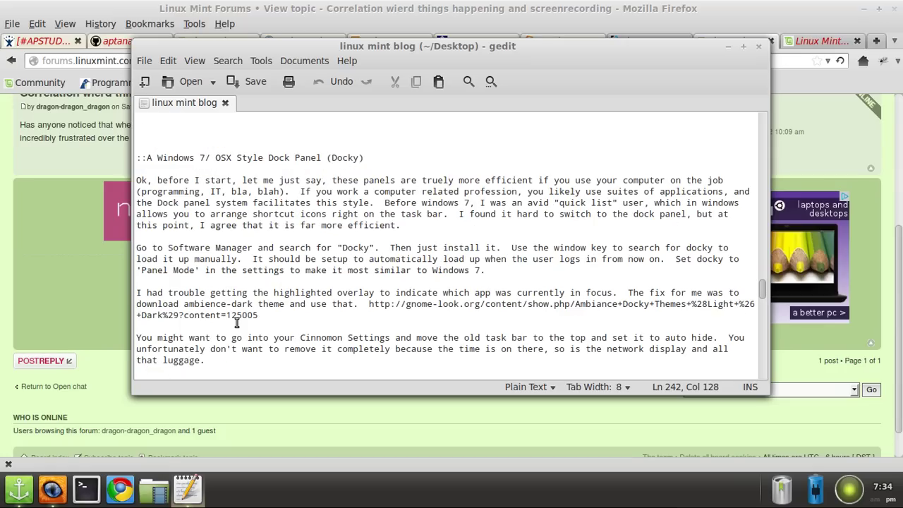
pyautogui.scroll(-14, 236, 323)
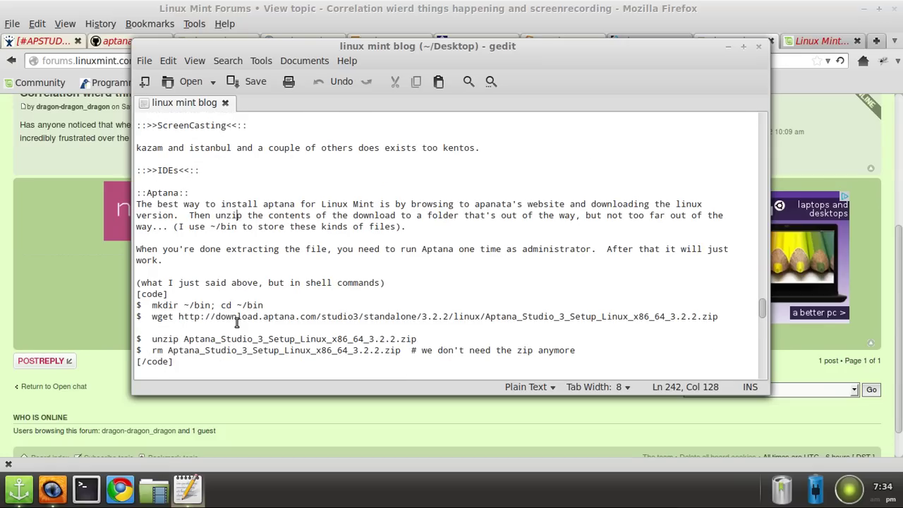
pyautogui.scroll(-6, 236, 323)
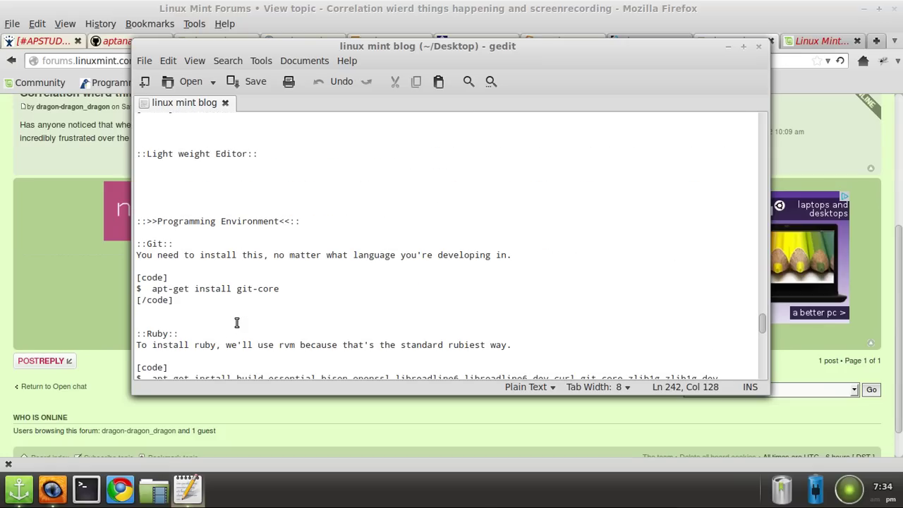
pyautogui.scroll(-15, 237, 323)
pyautogui.scroll(-8, 236, 323)
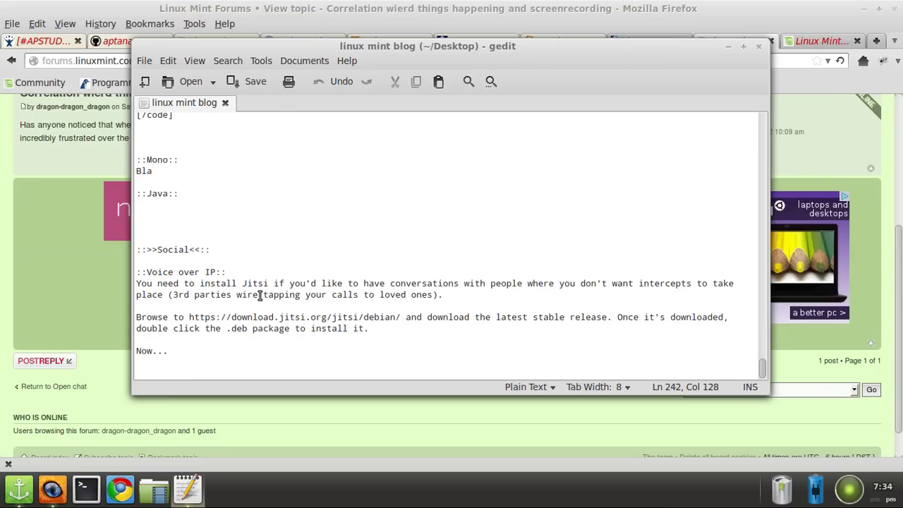